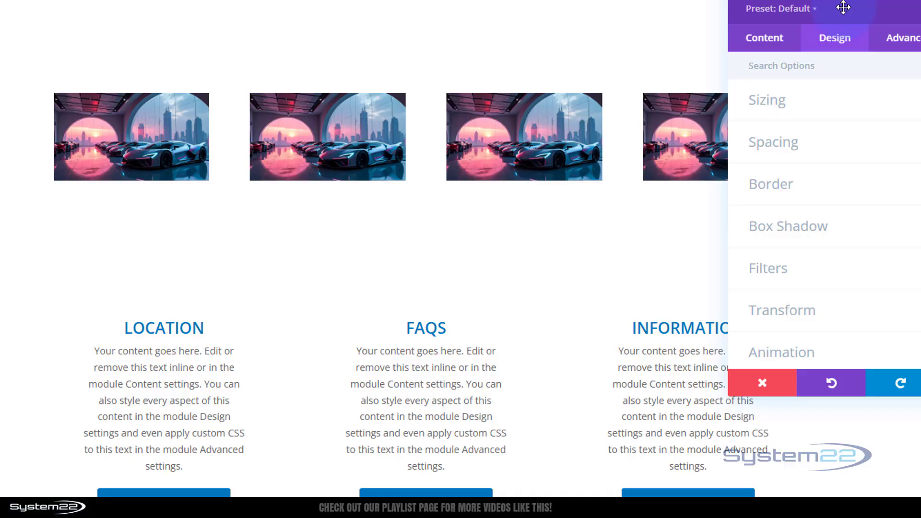
- Turn on a custom gutter width for the gallery row and set it to 1
left_click(818, 98)
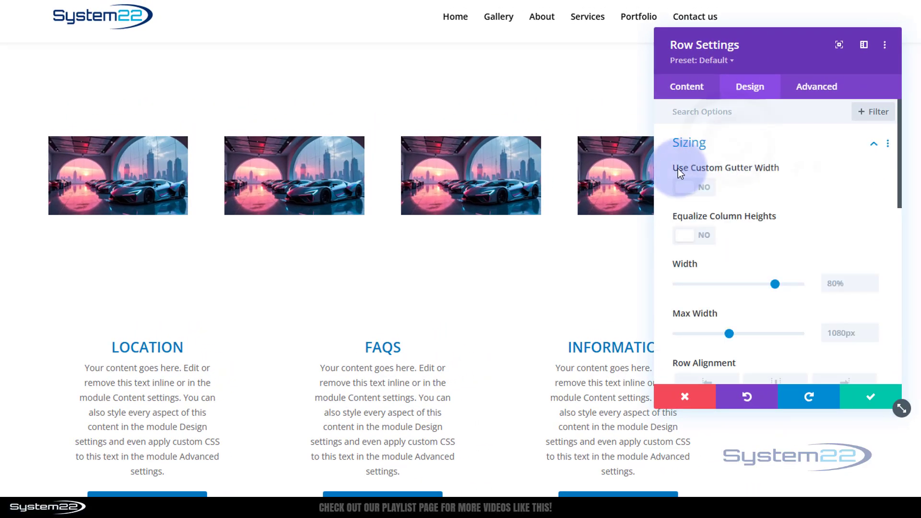
left_click(695, 188)
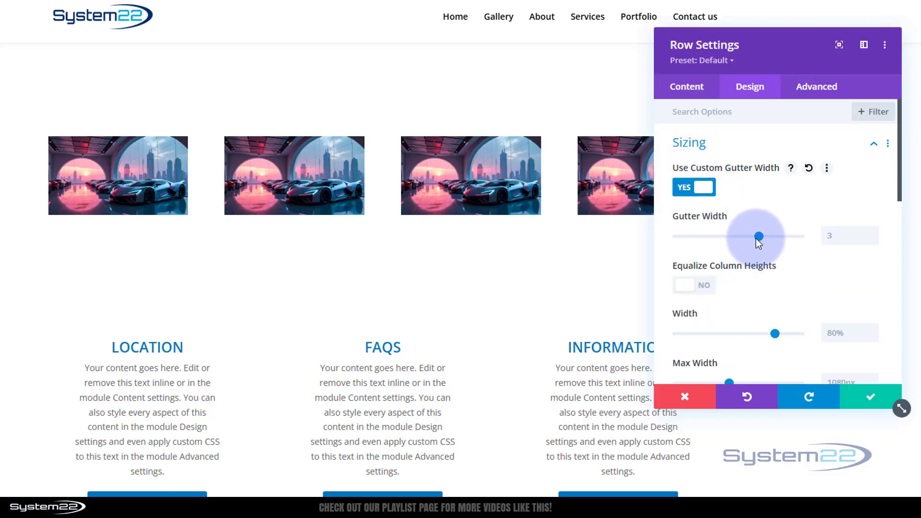
left_click_drag(758, 238, 676, 240)
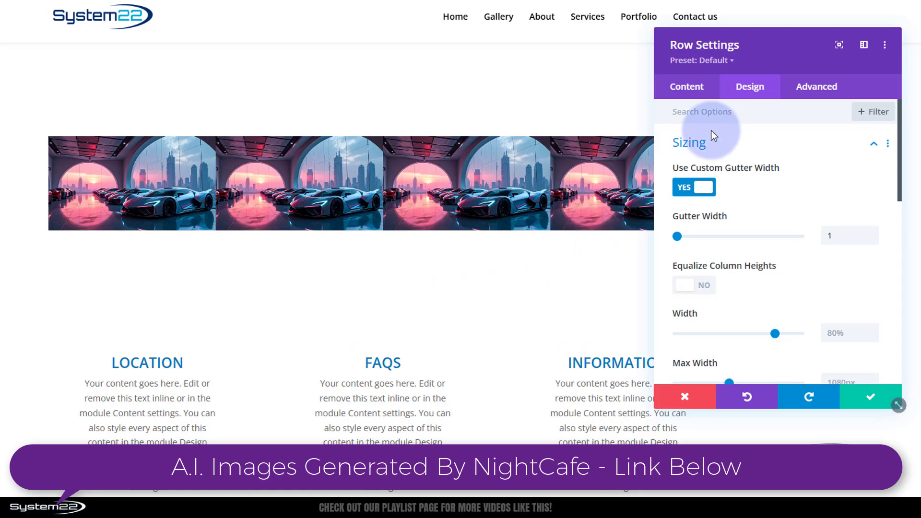
- Give the gallery row a red background colour
left_click(686, 97)
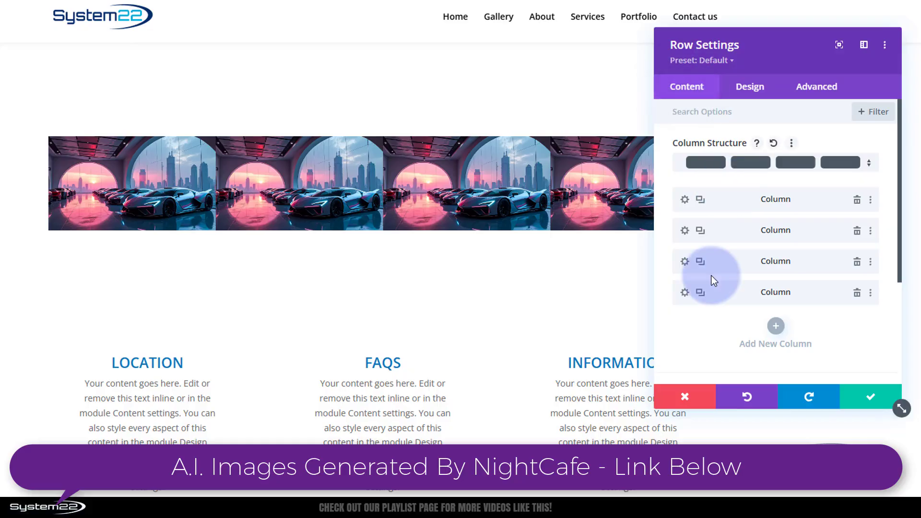
scroll(710, 277, "down", 4)
scroll(715, 281, "up", 2)
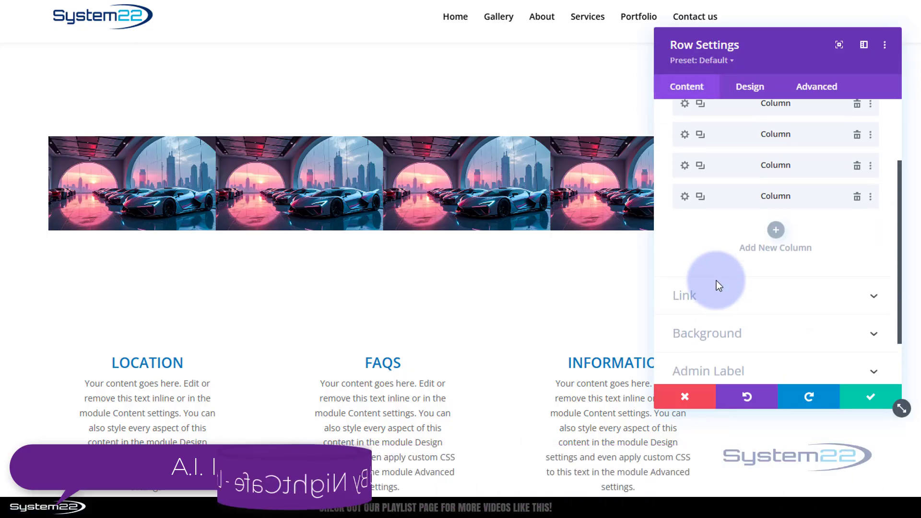
scroll(717, 284, "down", 2)
left_click(722, 287)
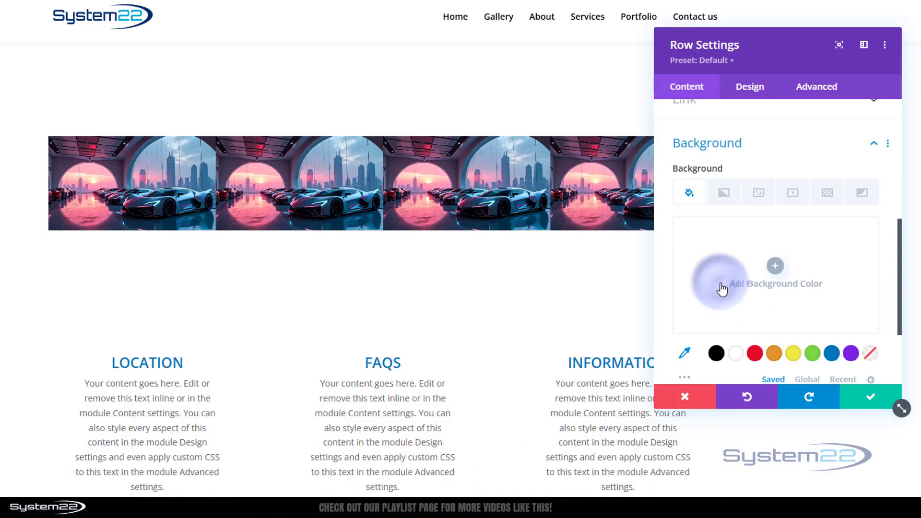
left_click(754, 353)
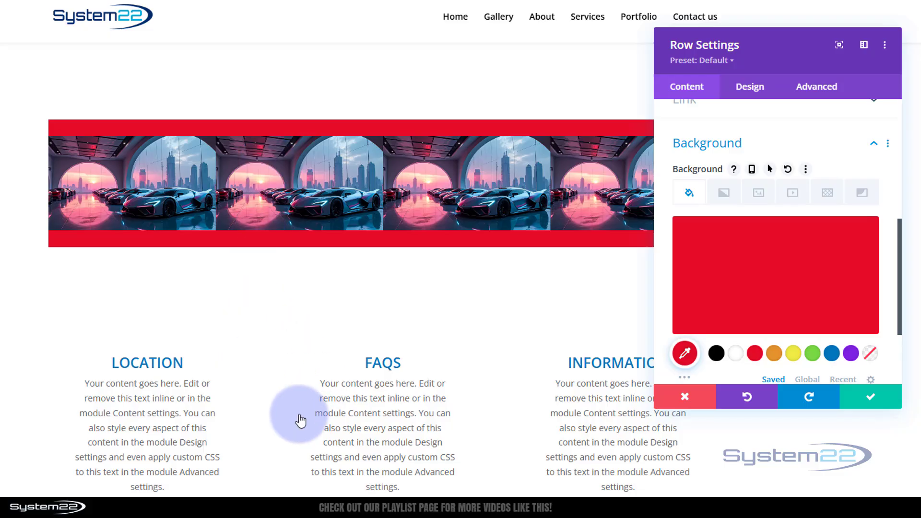
- Set the row's top and bottom padding to 0px
left_click(750, 89)
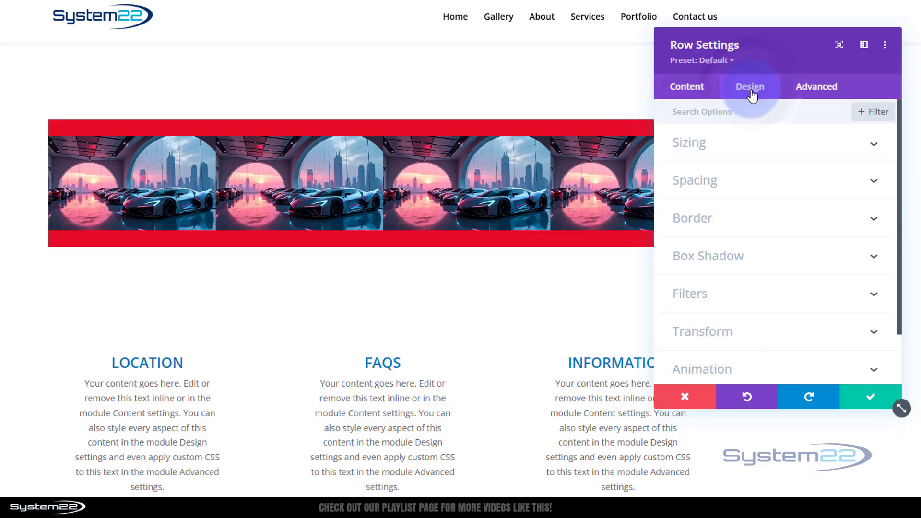
left_click(750, 189)
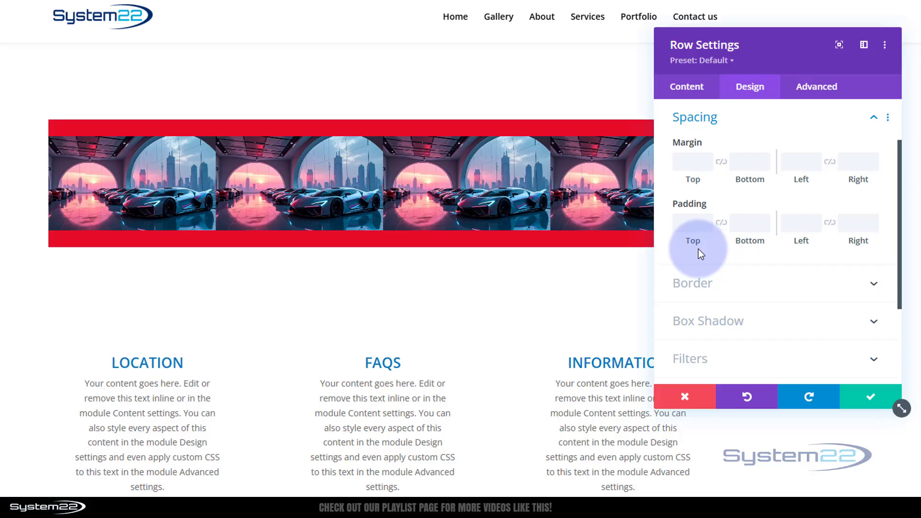
left_click(693, 223)
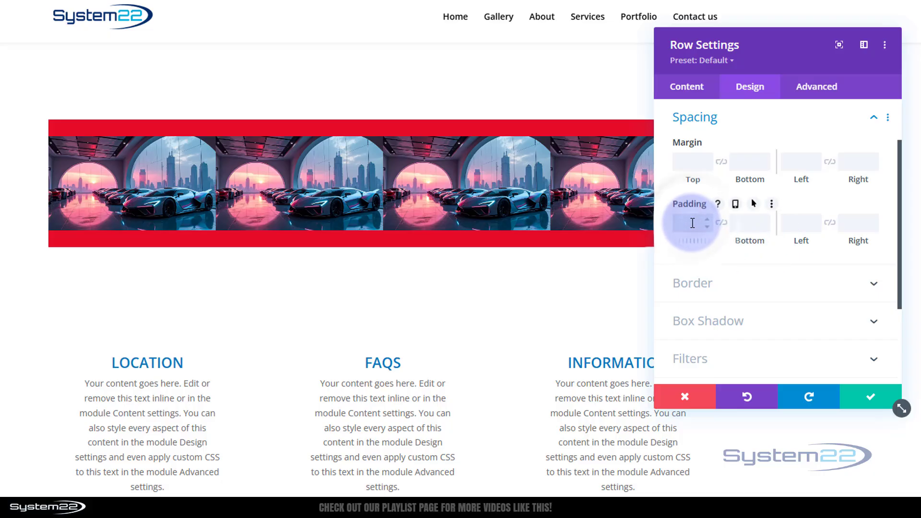
type("0")
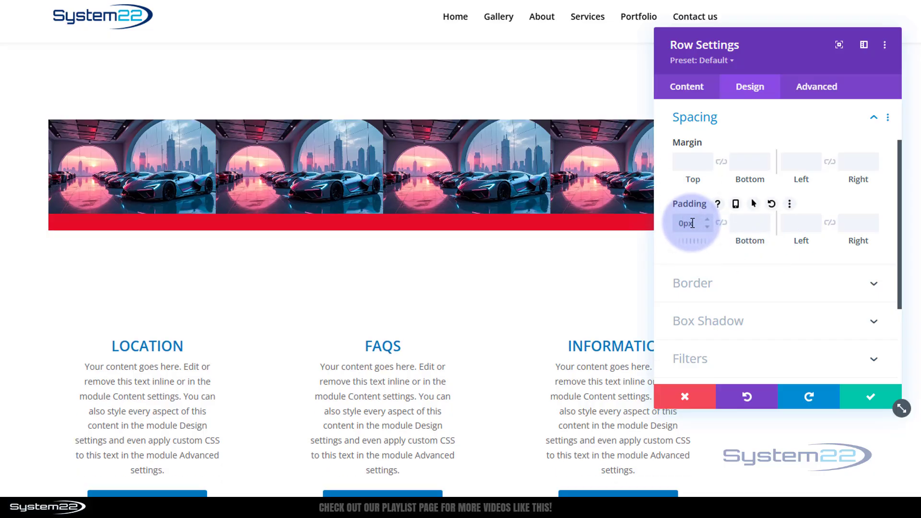
left_click(721, 224)
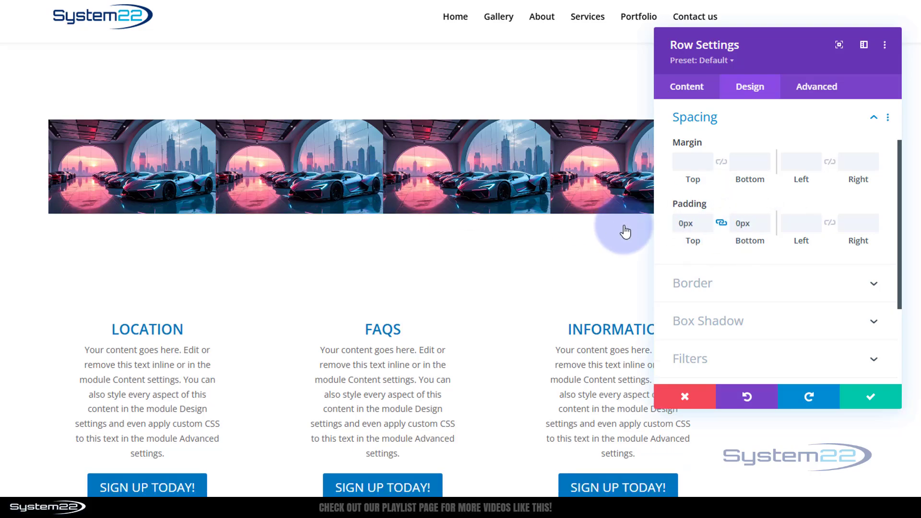
left_click(688, 88)
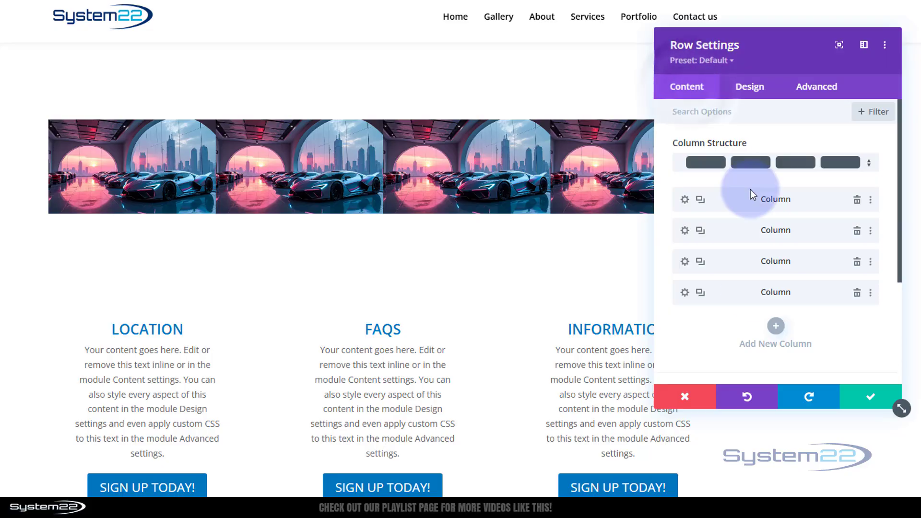
- Delete the row's red background colour and save the Row Settings
scroll(753, 295, "down", 5)
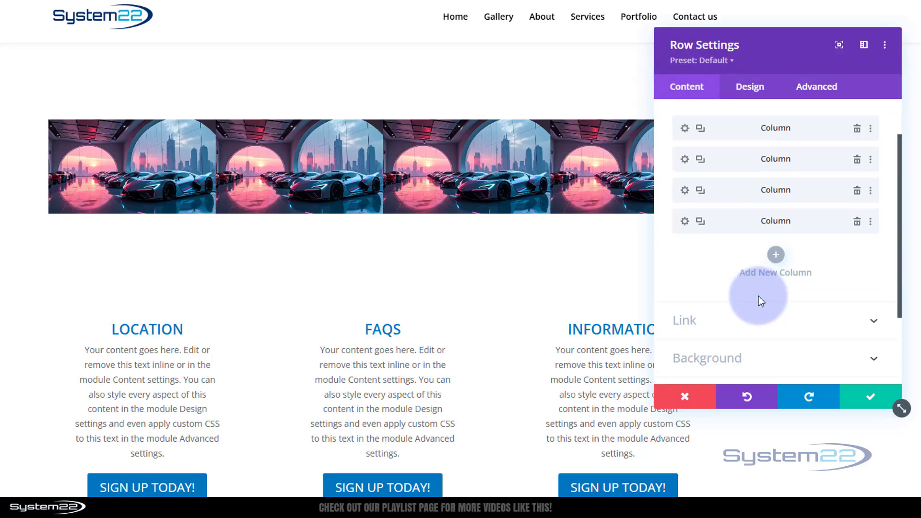
left_click(766, 274)
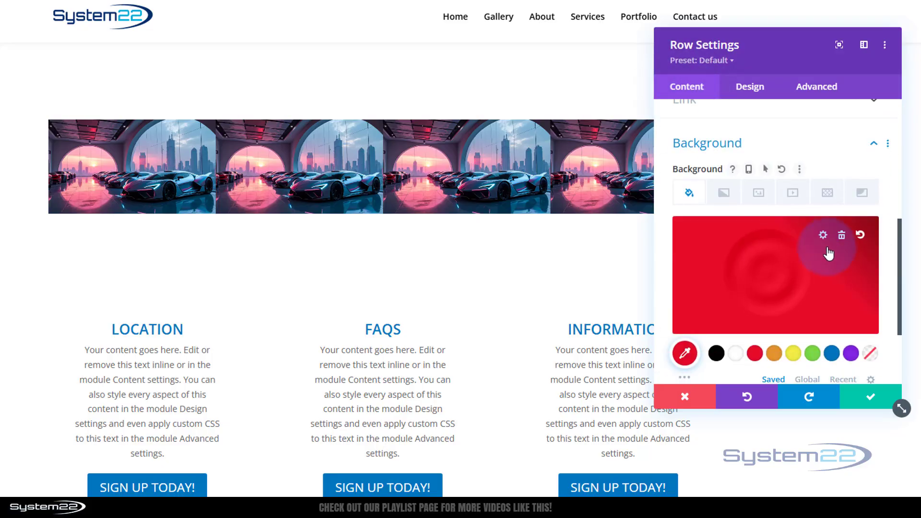
left_click(841, 235)
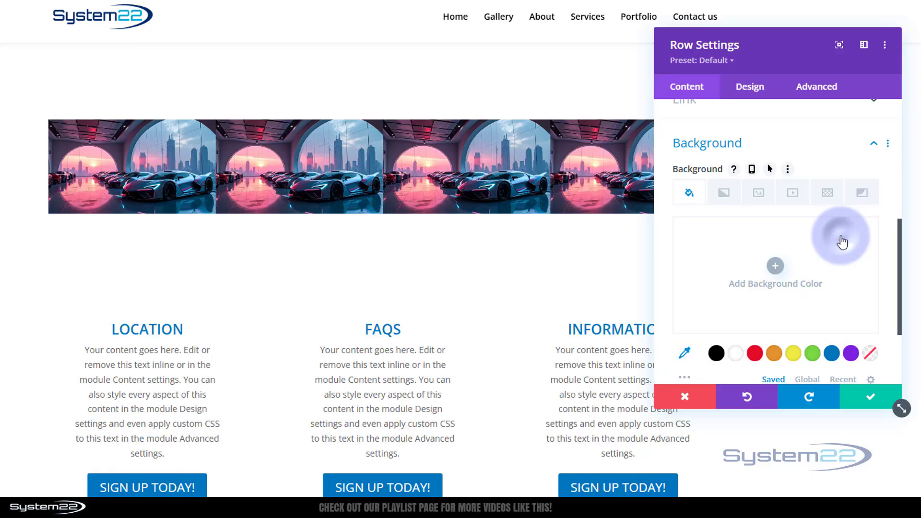
left_click(872, 400)
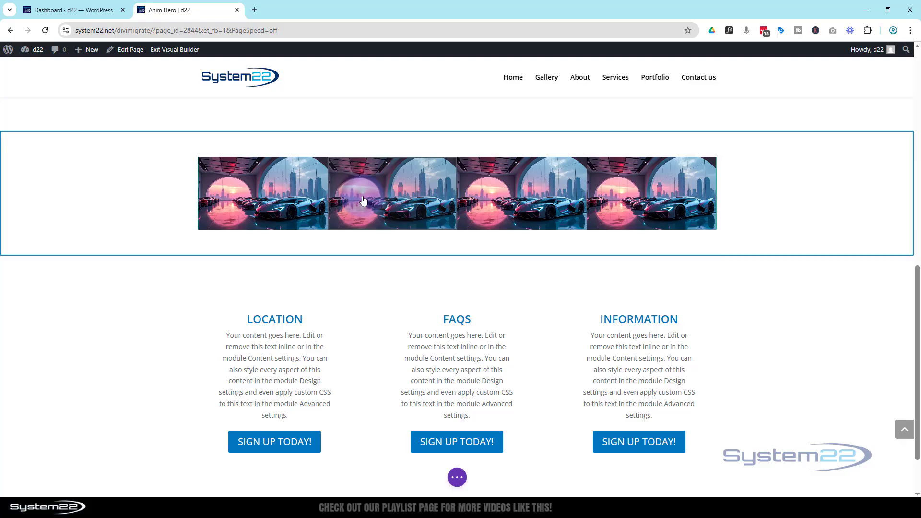
- Duplicate the car-image row three times to get four stacked rows
left_click(363, 197)
left_click(236, 167)
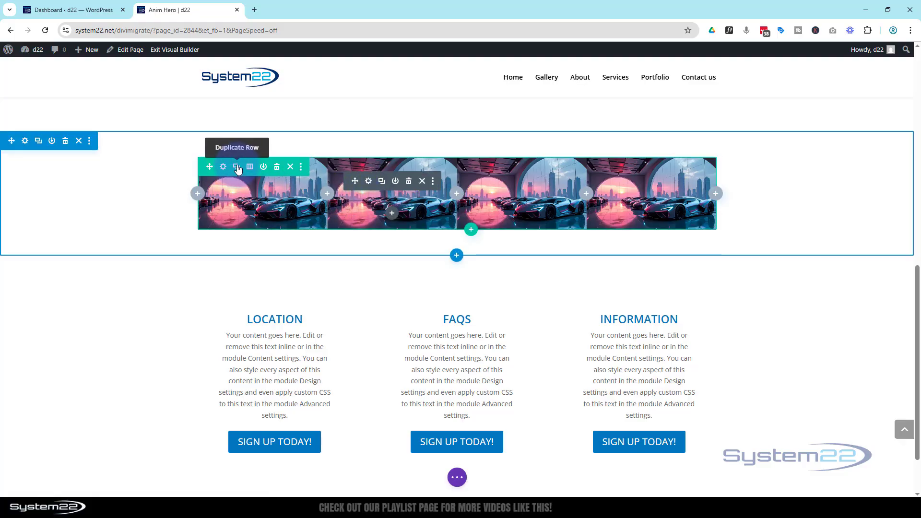
left_click(236, 167)
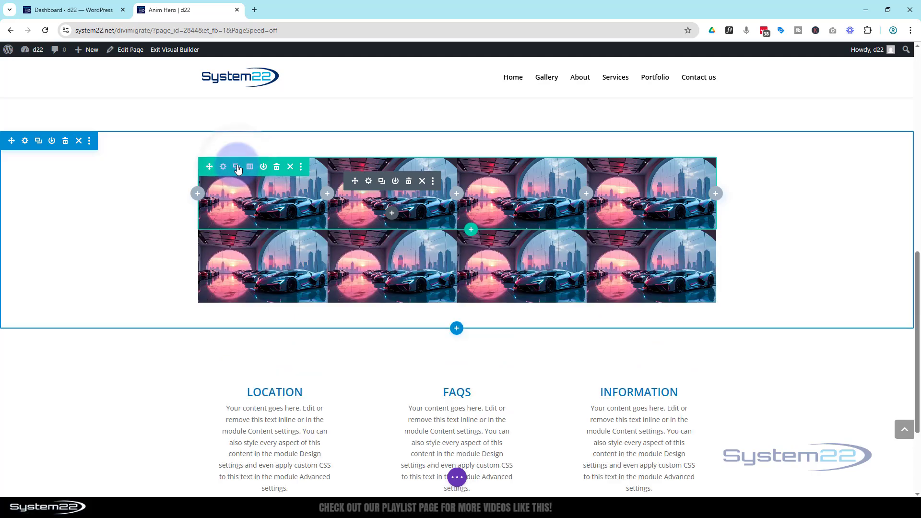
left_click(237, 167)
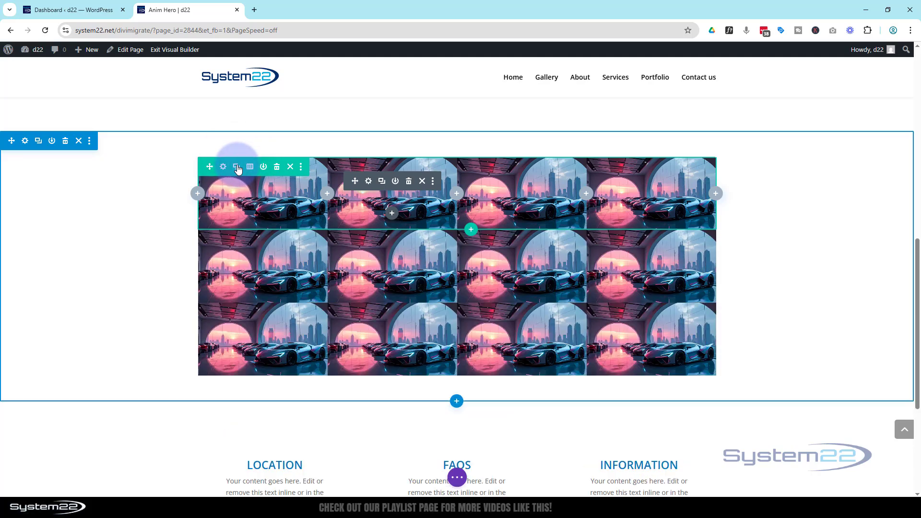
left_click(237, 167)
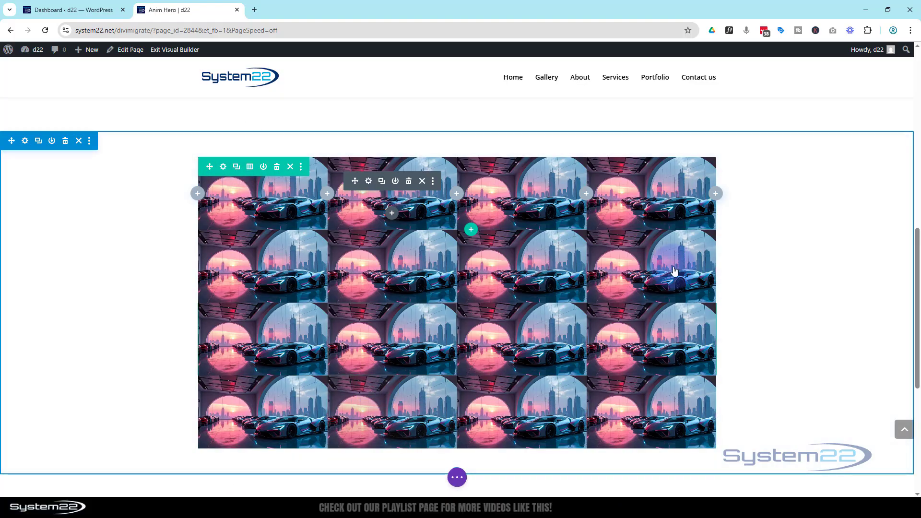
left_click(762, 256)
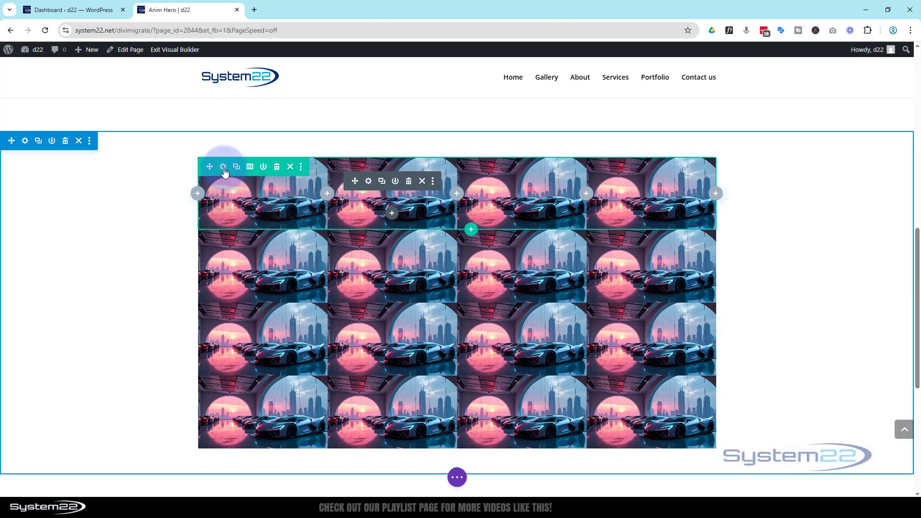
- Enable the Horizontal Motion scroll effect on the top image row, with offsets 4, 0 and -4
left_click(223, 167)
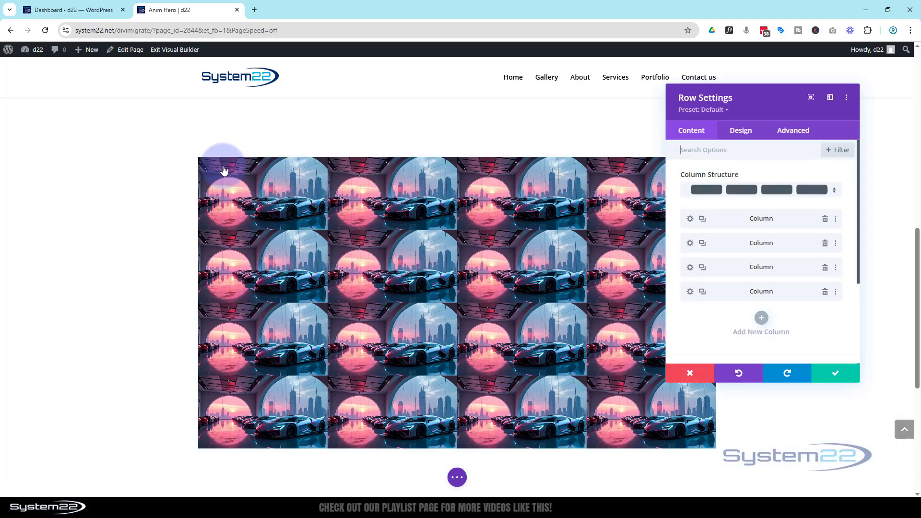
left_click_drag(773, 104, 668, 109)
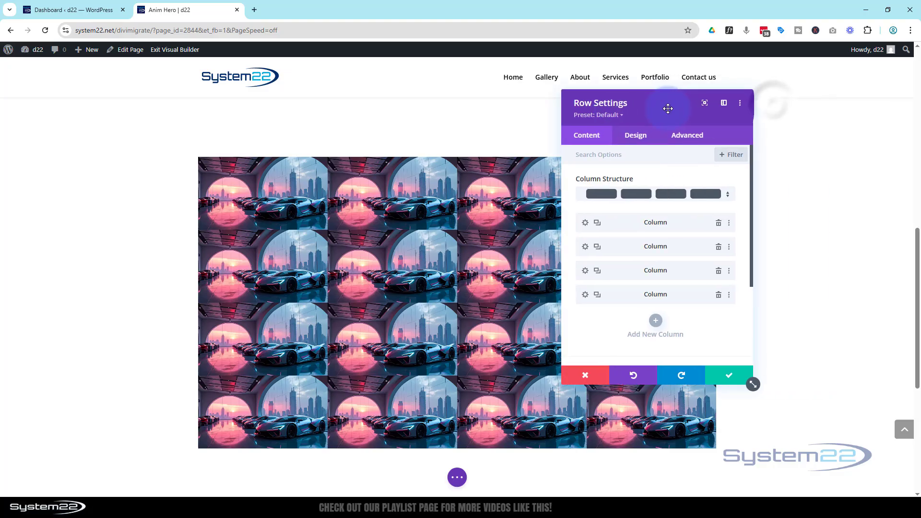
left_click(694, 137)
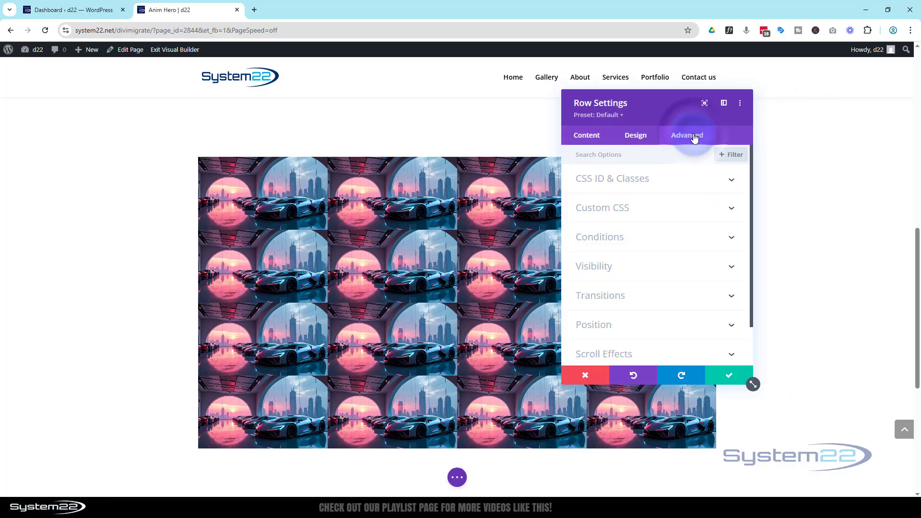
left_click(662, 354)
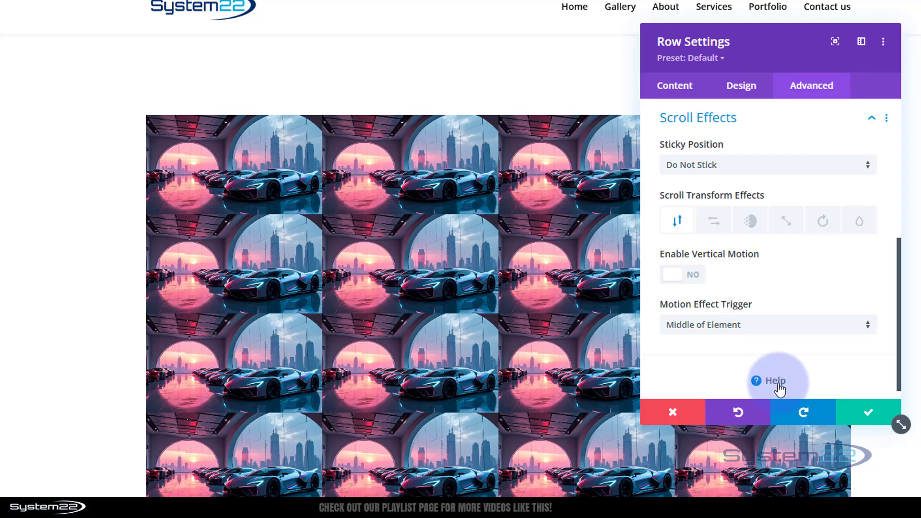
left_click(714, 224)
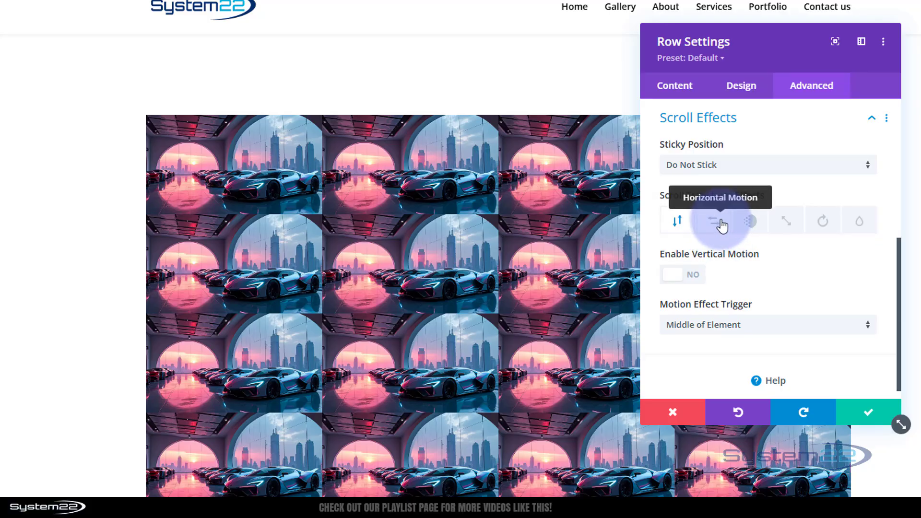
left_click(694, 276)
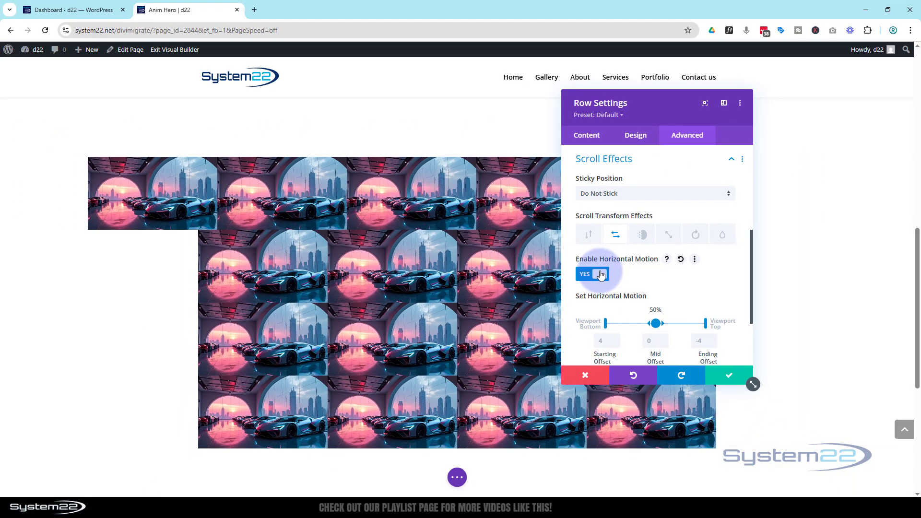
- Scroll through the settings panel to review the horizontal motion offsets 4, 0 and -4
scroll(448, 391, "up", 10)
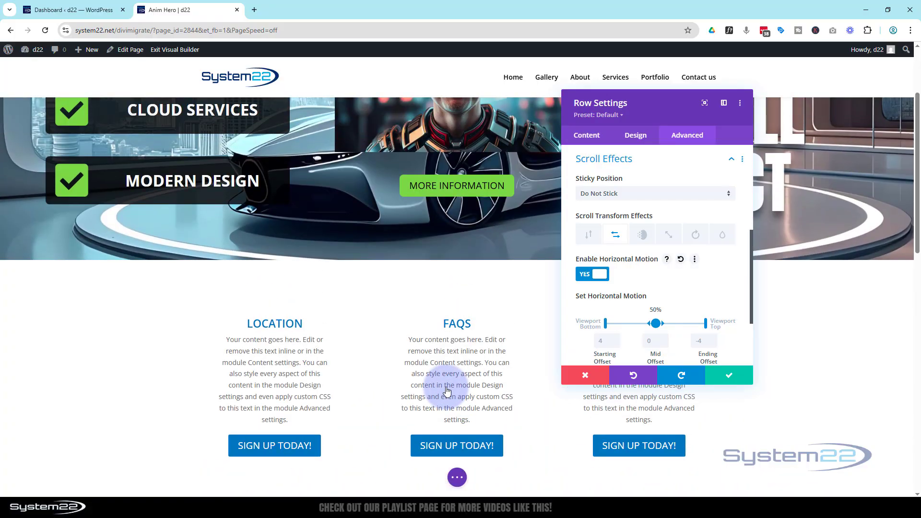
scroll(447, 391, "down", 2)
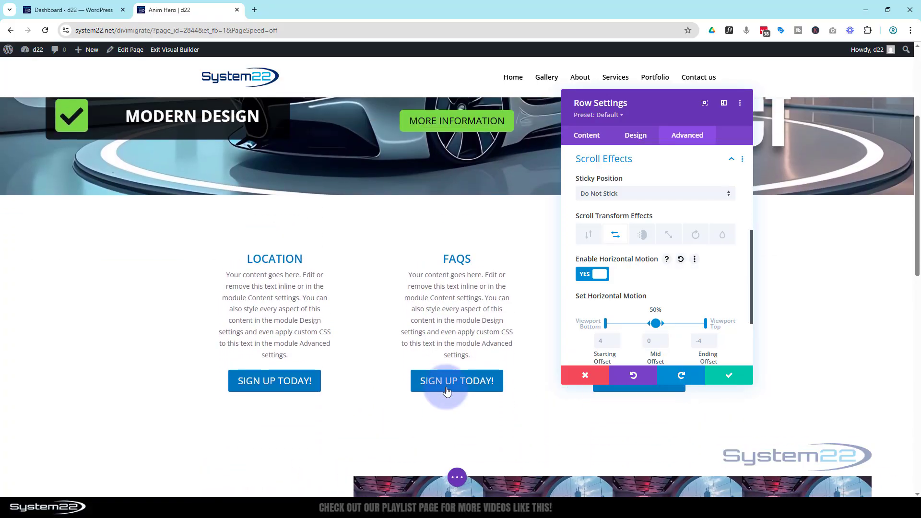
scroll(446, 391, "down", 4)
scroll(446, 391, "down", 1)
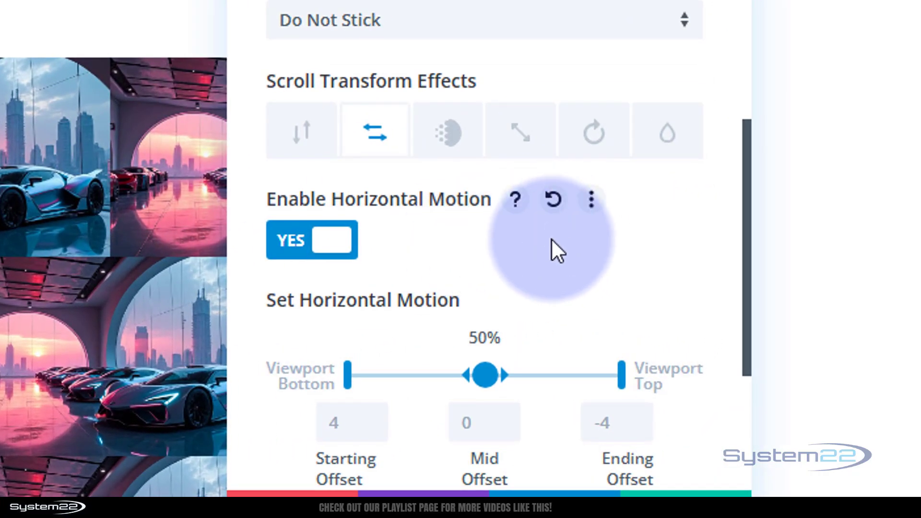
scroll(561, 264, "down", 4)
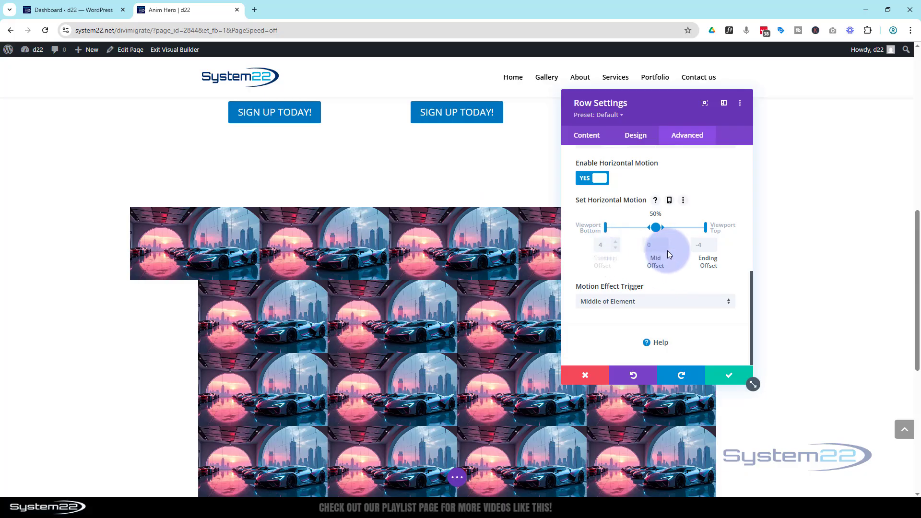
- Move the horizontal motion midpoint to 30% and end point to 60% of the viewport
left_click(703, 245)
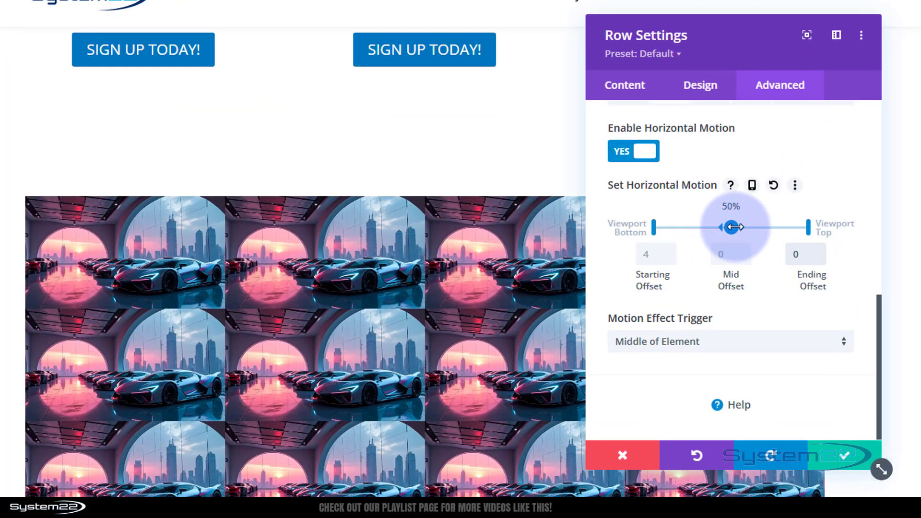
left_click_drag(731, 227, 683, 228)
left_click_drag(809, 226, 745, 221)
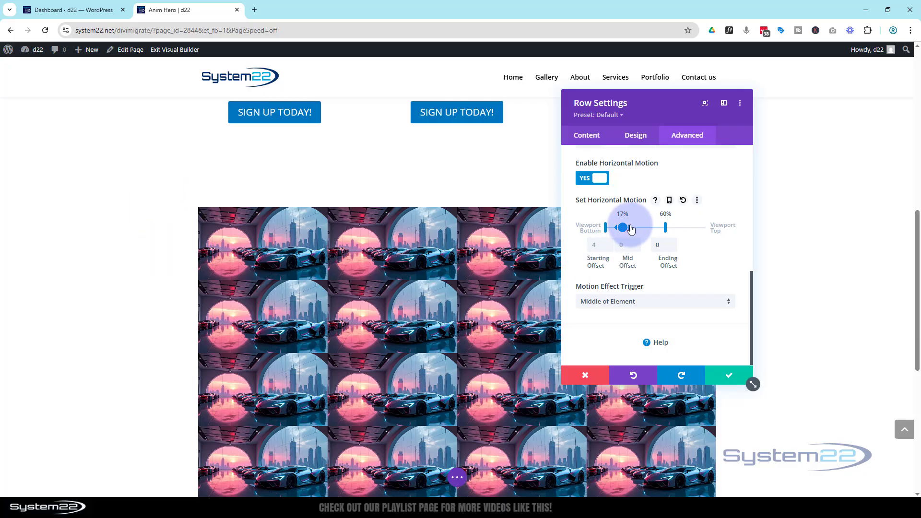
left_click_drag(622, 227, 635, 226)
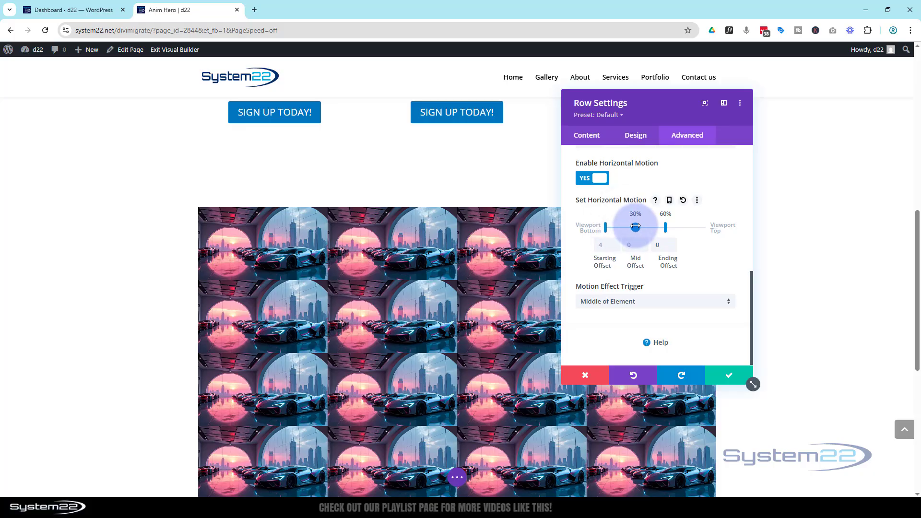
- Set the starting offset to -20, mid offset to -10 and ending offset to 0
left_click(599, 250)
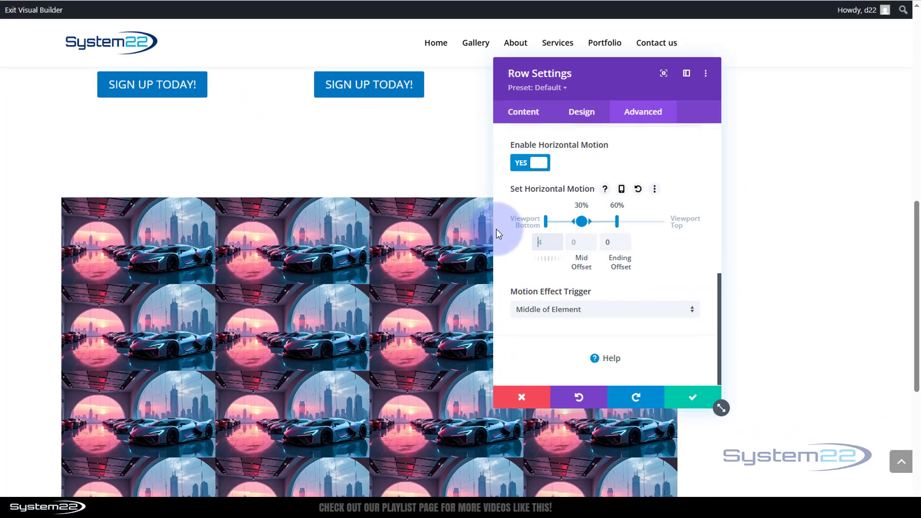
type("-20")
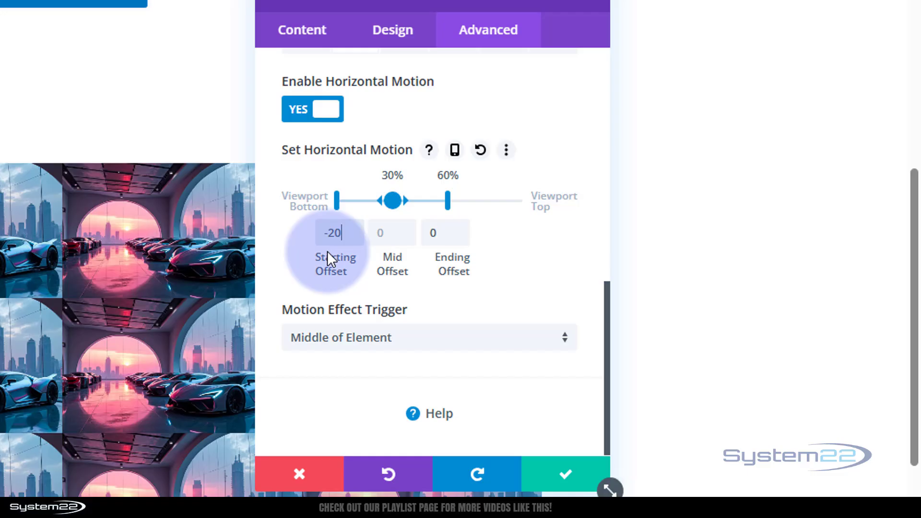
left_click(383, 236)
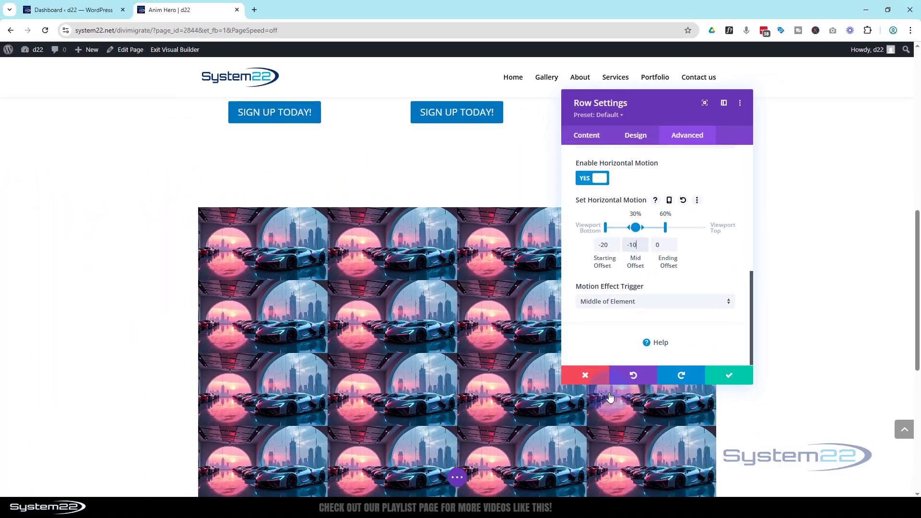
left_click_drag(683, 116, 828, 109)
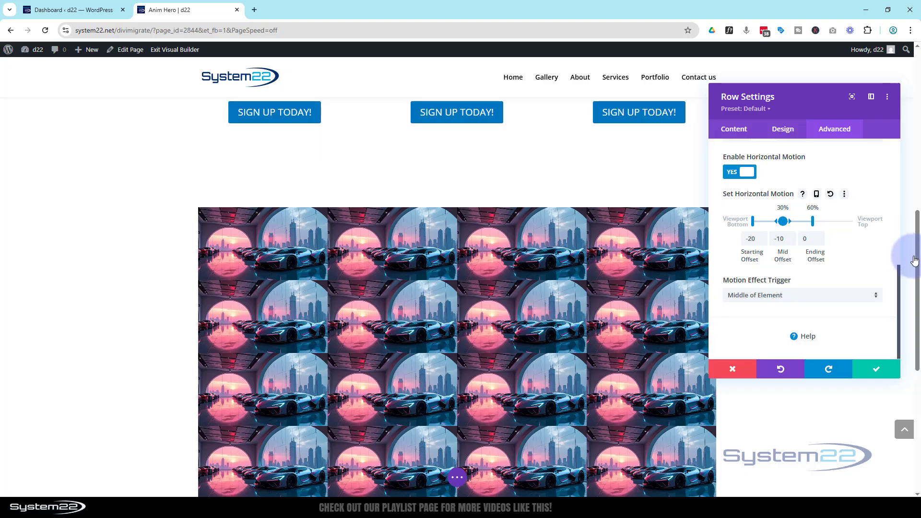
left_click_drag(916, 261, 885, 251)
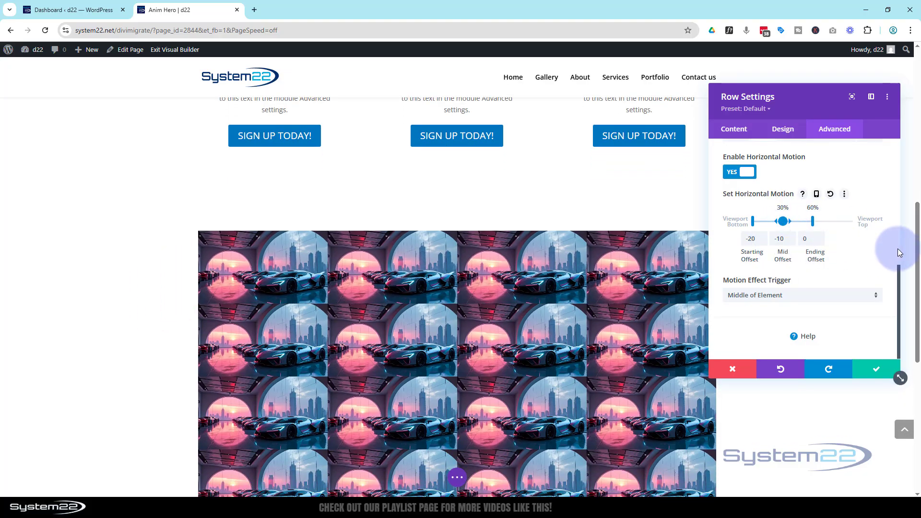
left_click_drag(919, 253, 919, 290)
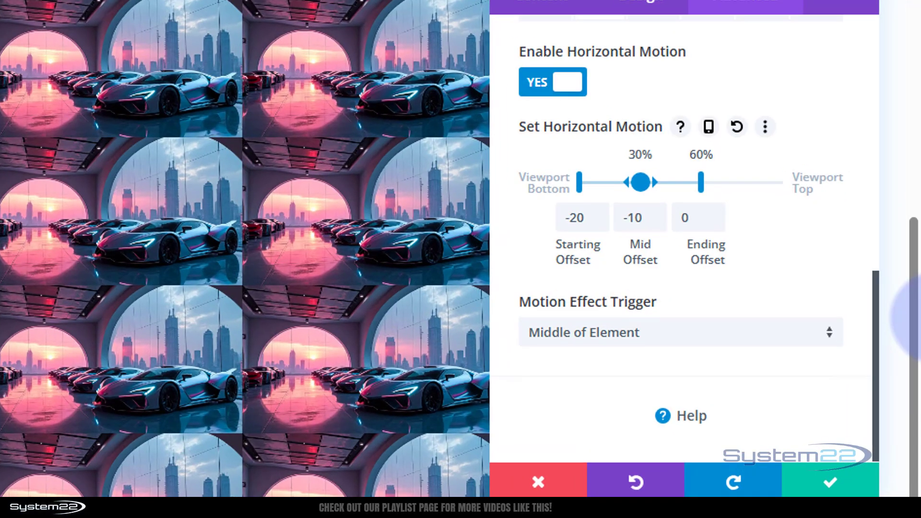
scroll(760, 306, "up", 2)
scroll(759, 307, "down", 1)
scroll(744, 311, "up", 2)
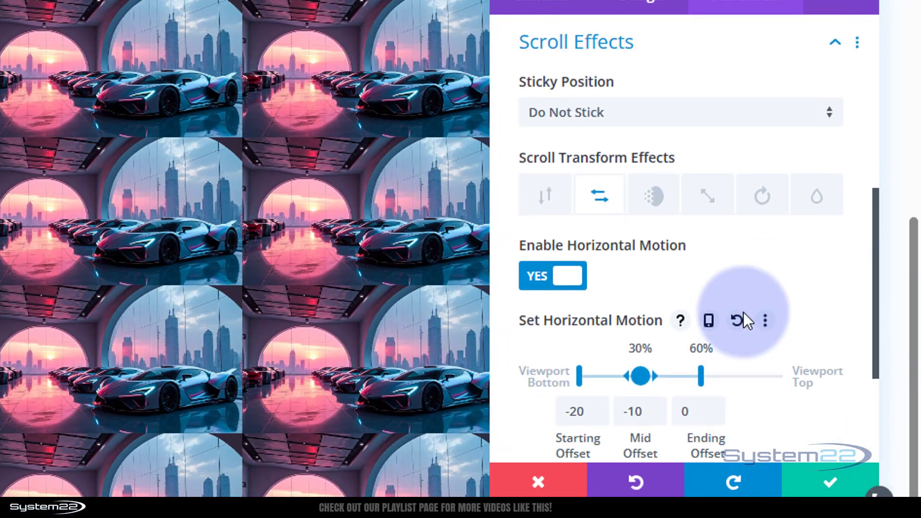
scroll(743, 316, "up", 2)
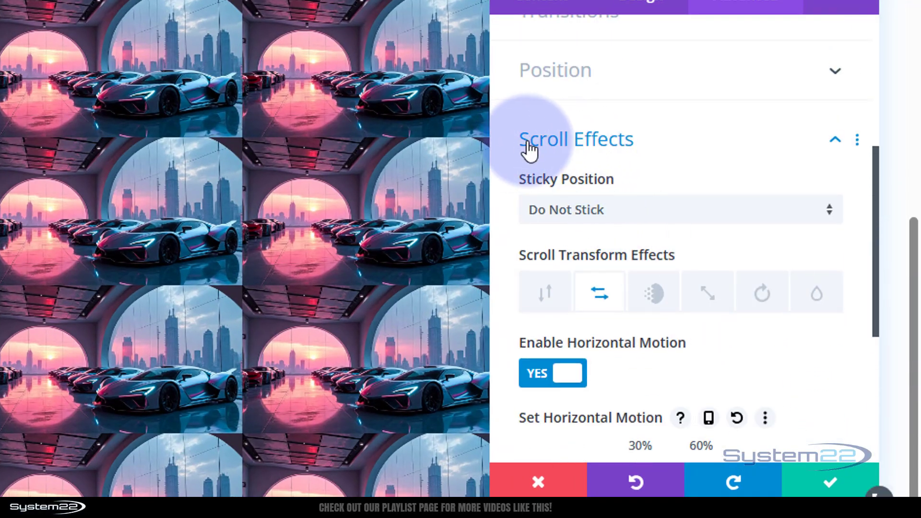
- Extend the row's Scroll Effects styles to all rows throughout this section
right_click(622, 150)
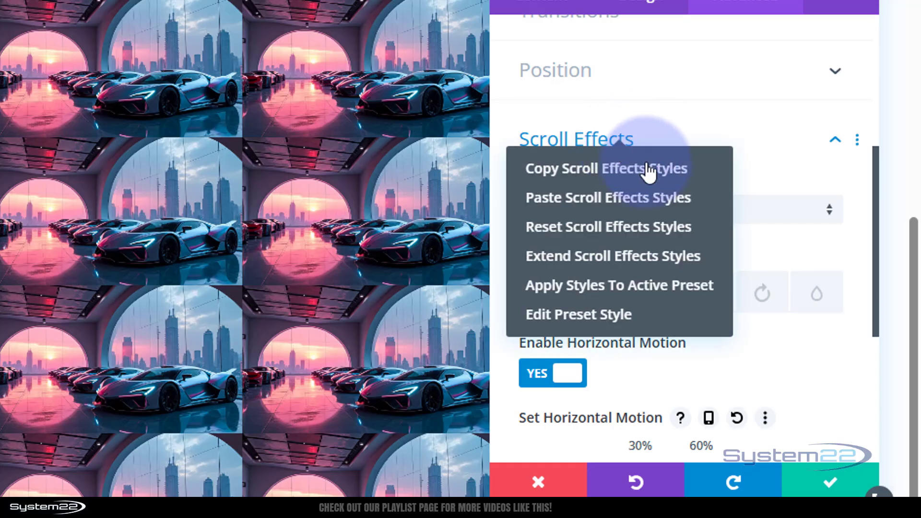
left_click(593, 269)
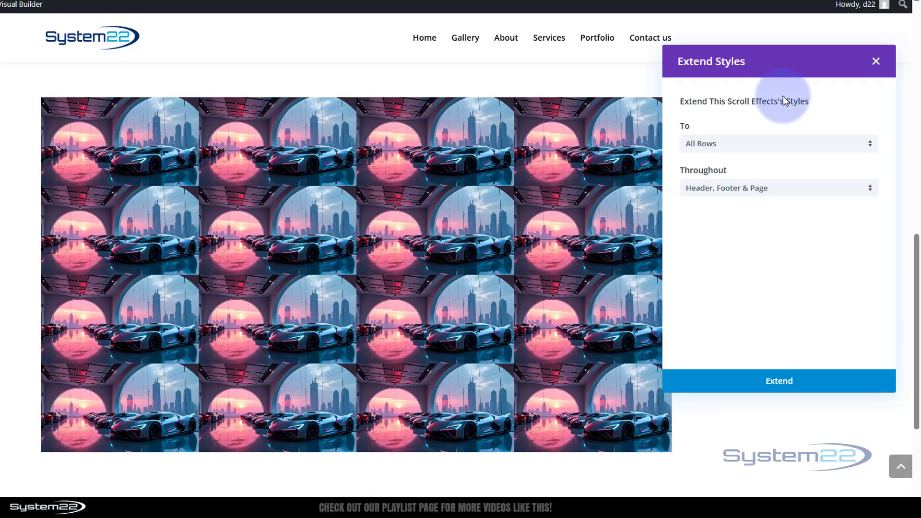
left_click(764, 192)
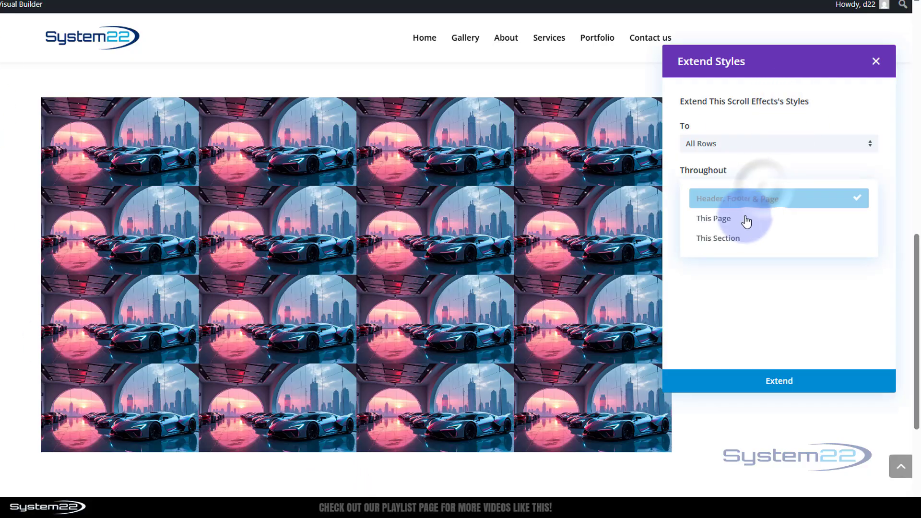
left_click(743, 248)
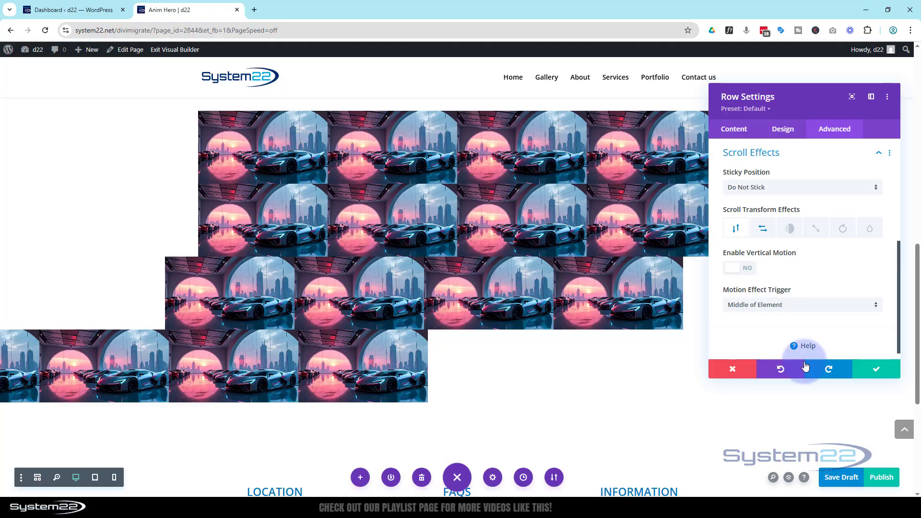
- Save the top row, then bring up the second row's Horizontal Motion settings
left_click(879, 371)
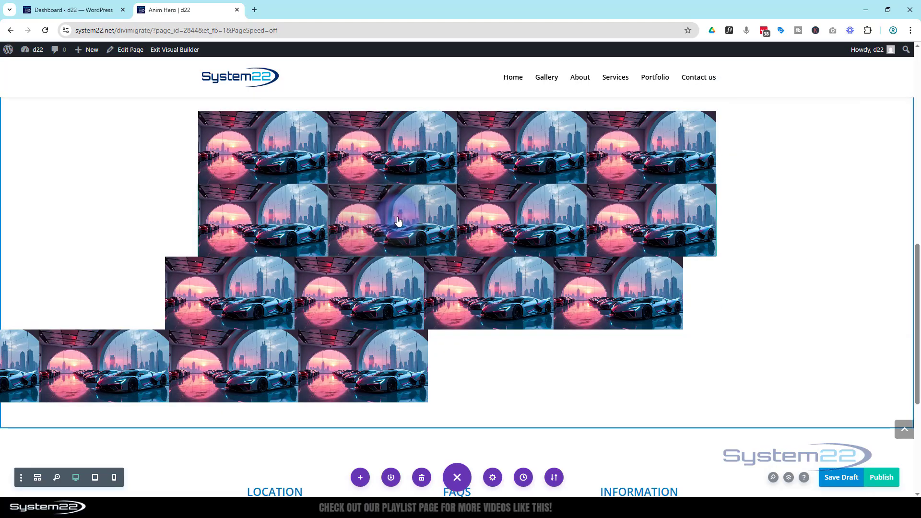
mouse_move(398, 221)
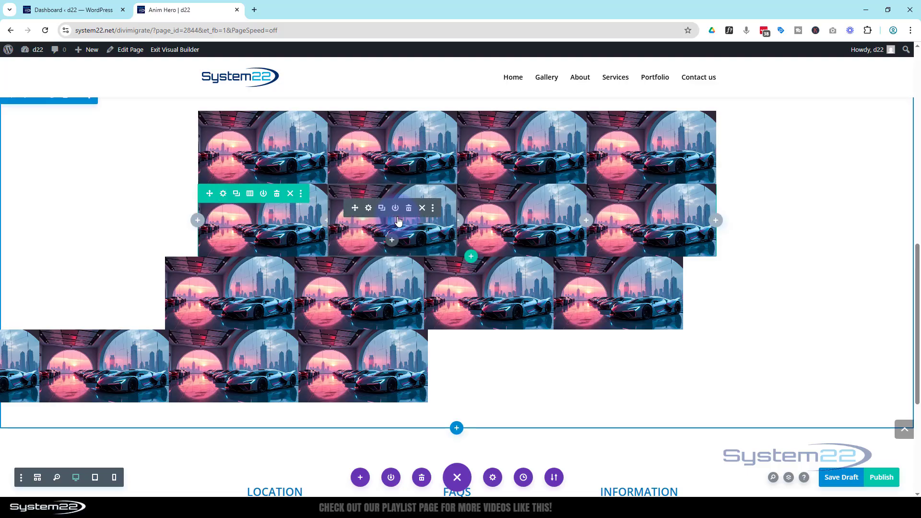
left_click(223, 195)
left_click(835, 130)
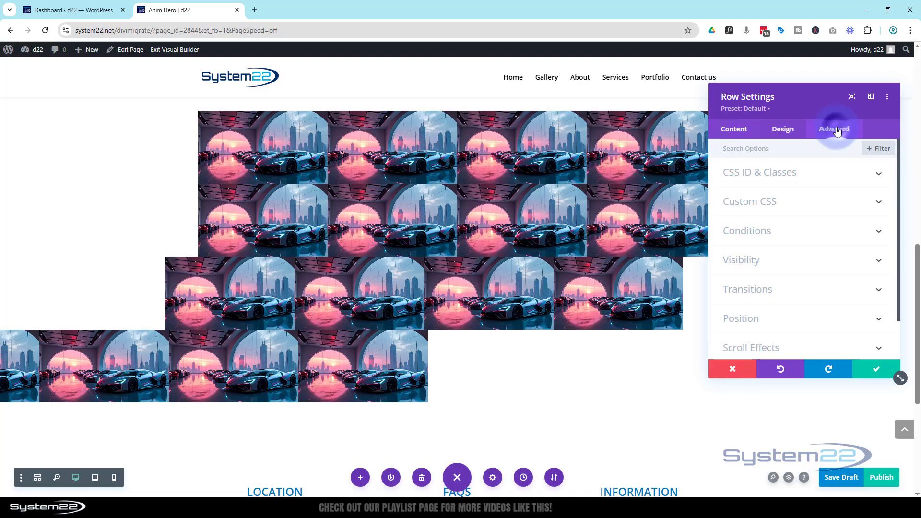
left_click(820, 348)
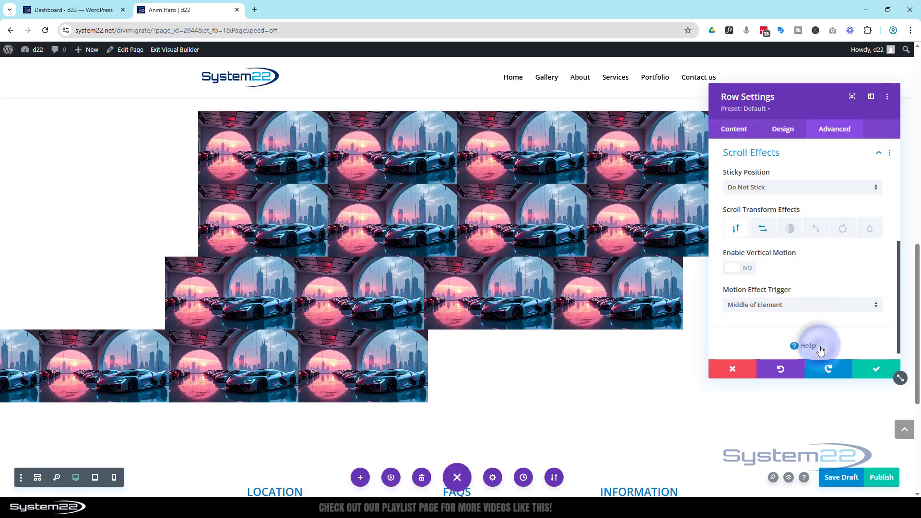
left_click(763, 230)
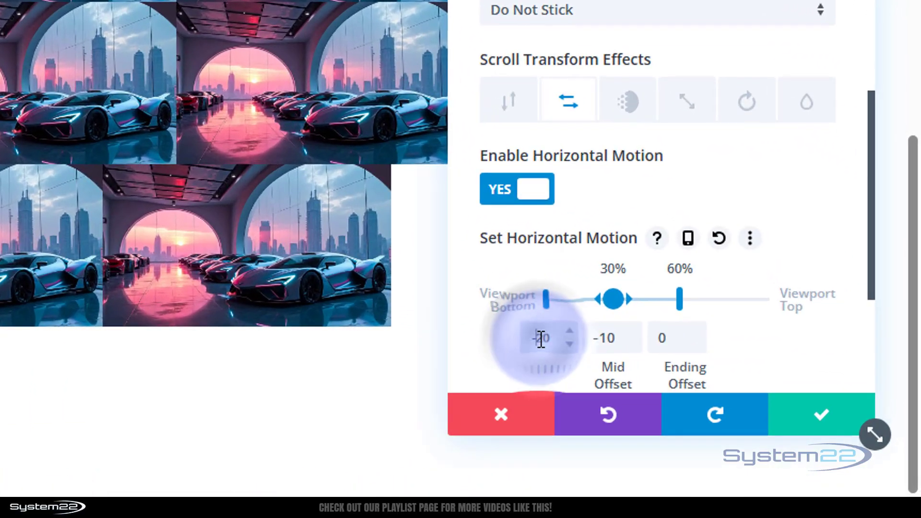
- Remove the minus signs so the starting and mid offsets become 20 and 10
left_click_drag(541, 339, 522, 339)
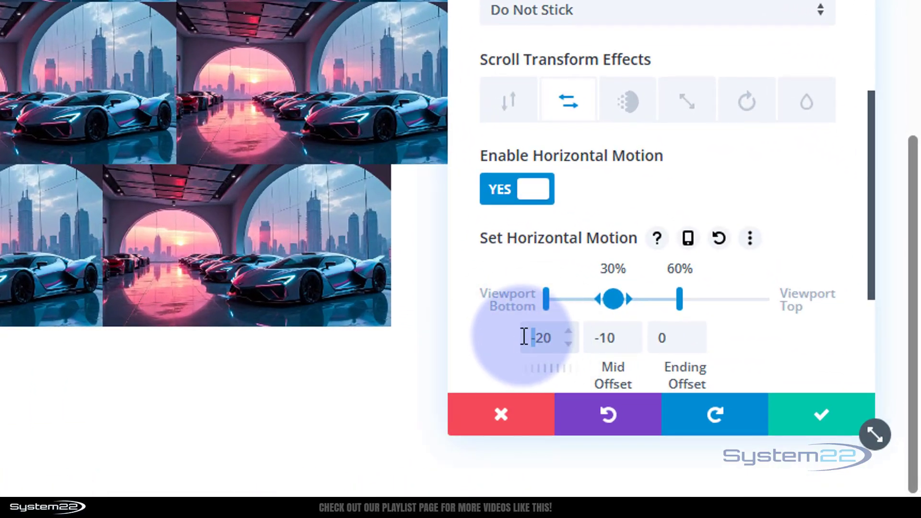
key("BackSpace")
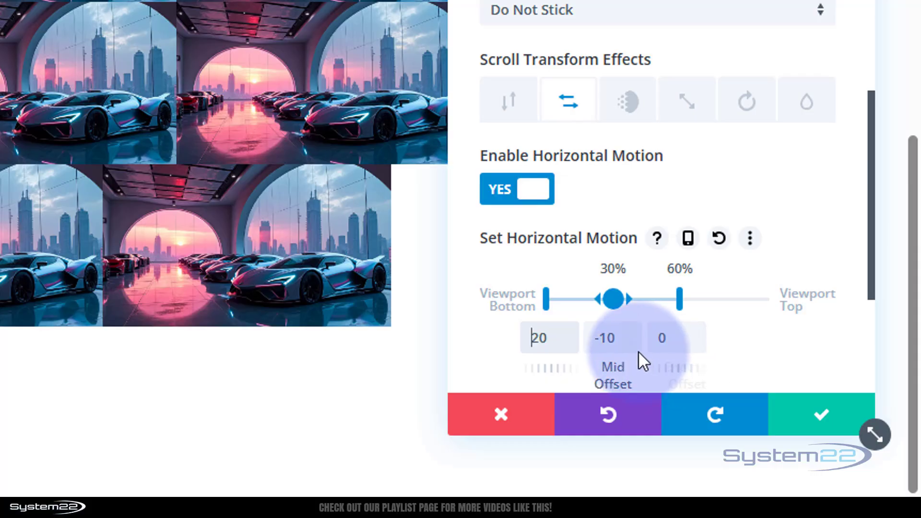
left_click_drag(601, 340, 595, 341)
key("BackSpace")
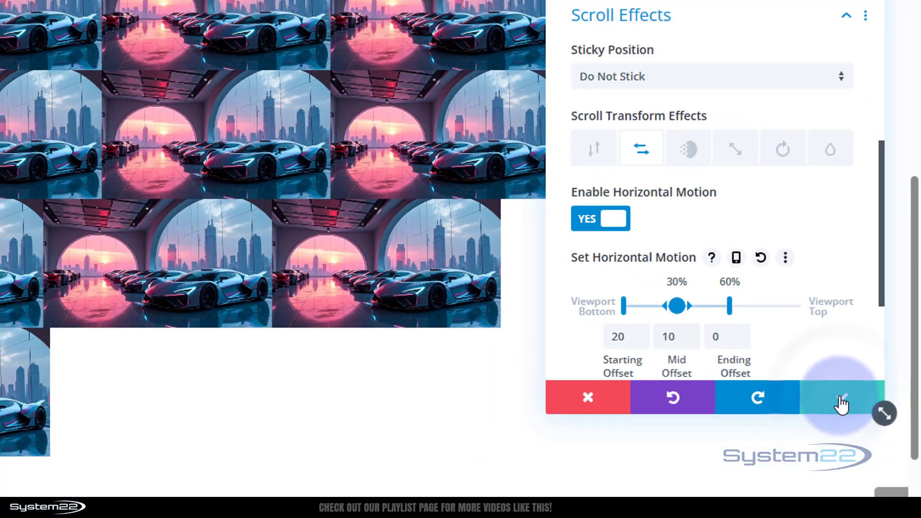
left_click(841, 404)
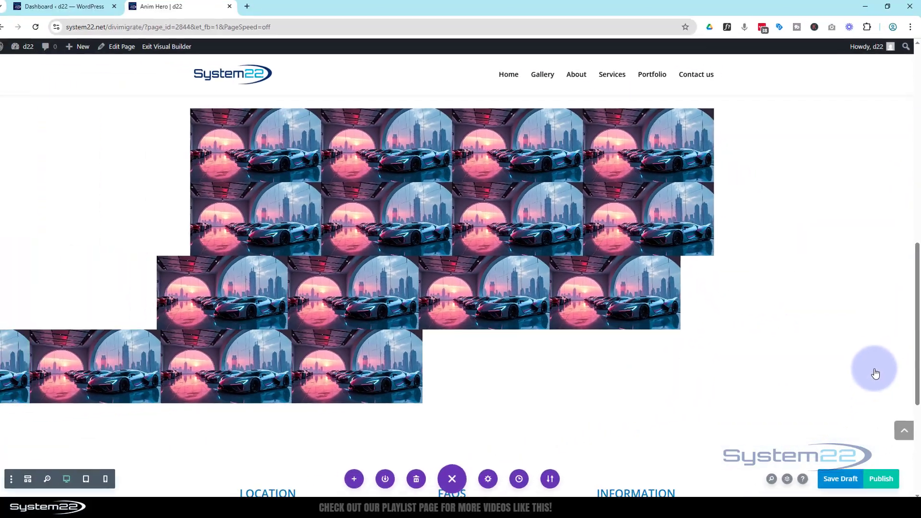
scroll(873, 367, "up", 7)
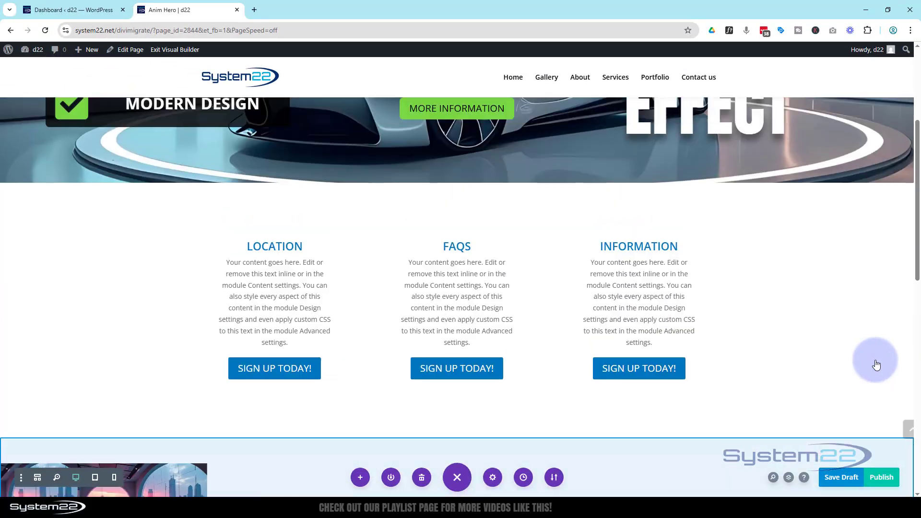
scroll(876, 365, "up", 1)
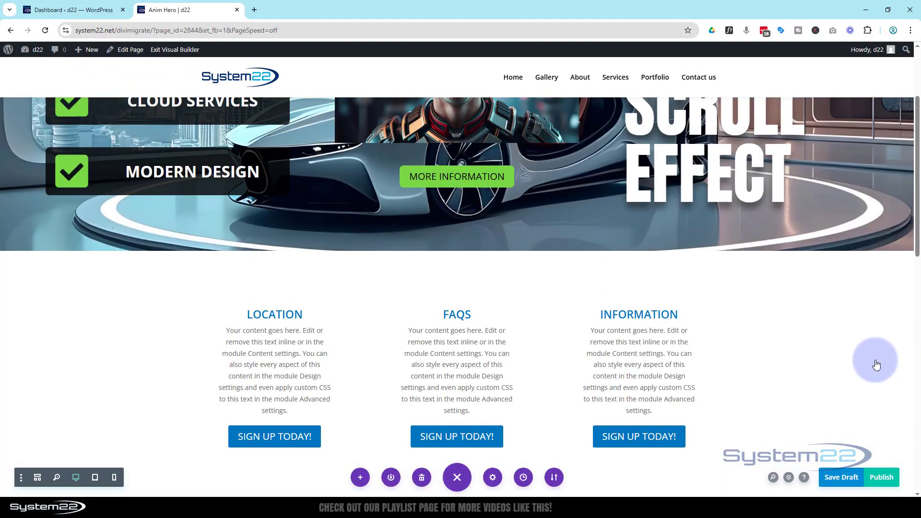
scroll(842, 352, "down", 5)
scroll(842, 352, "down", 2)
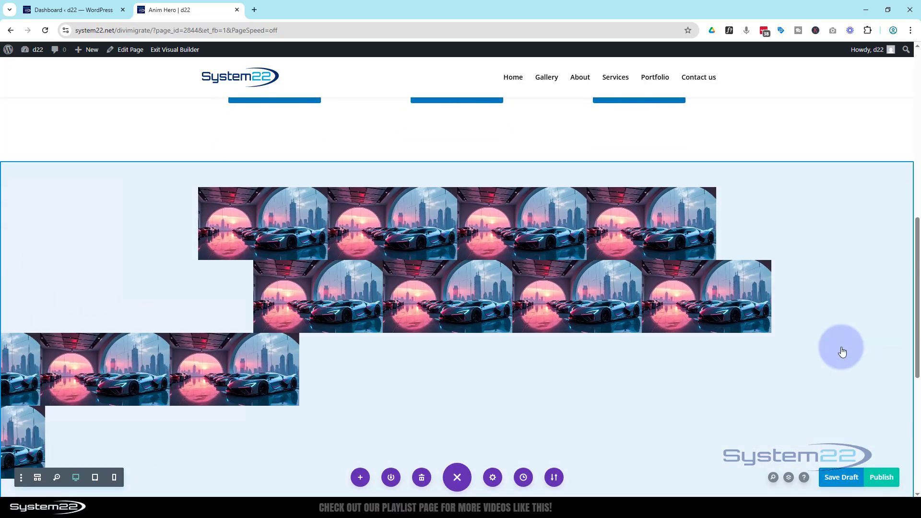
scroll(842, 351, "down", 1)
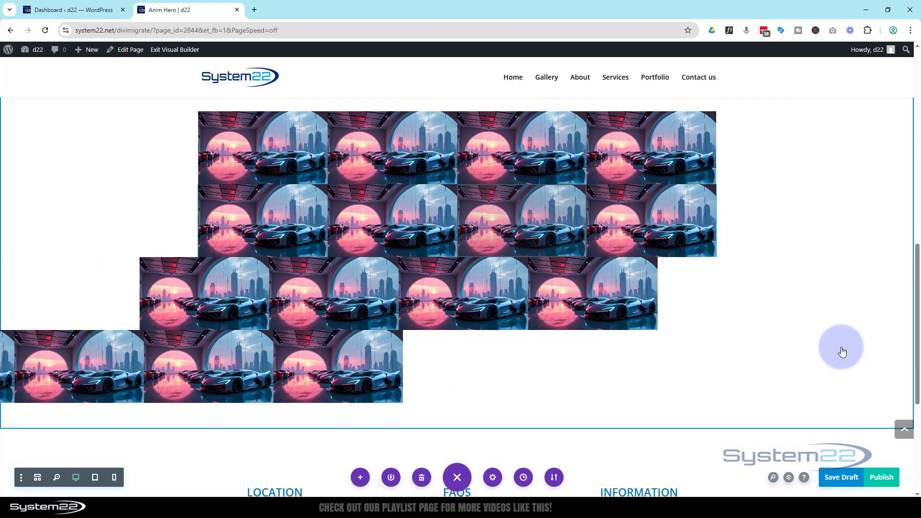
scroll(842, 352, "down", 3)
scroll(842, 351, "up", 2)
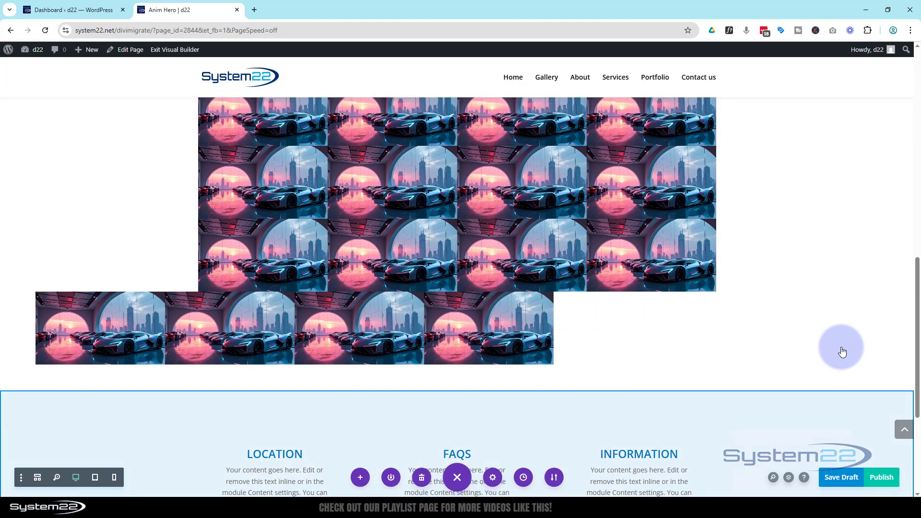
scroll(842, 352, "up", 1)
scroll(842, 351, "down", 2)
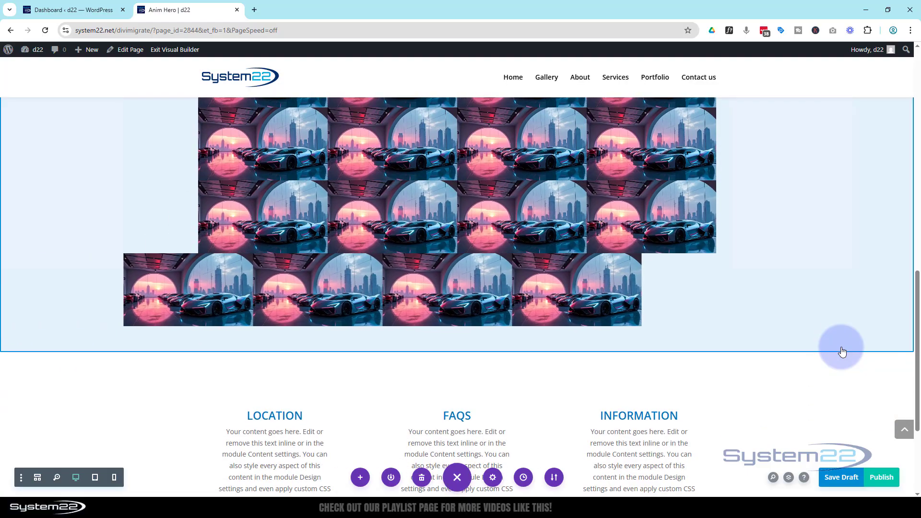
scroll(842, 352, "down", 1)
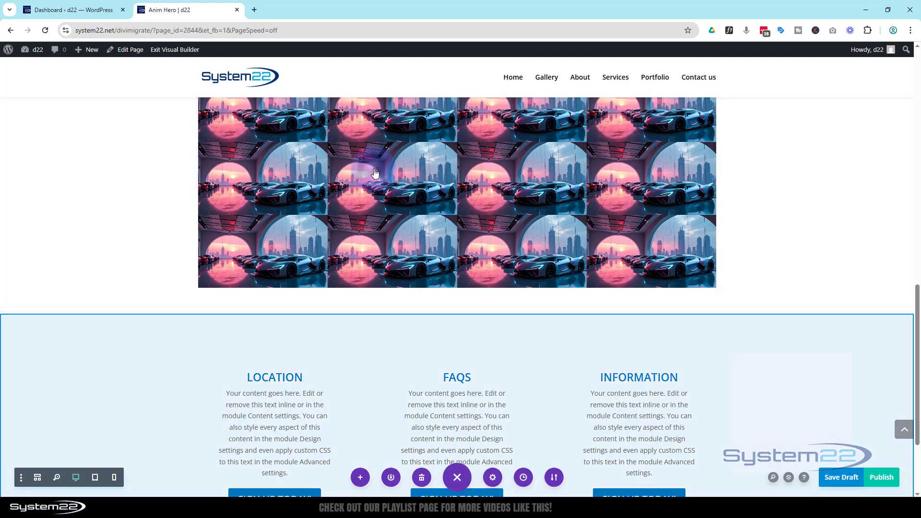
mouse_move(355, 166)
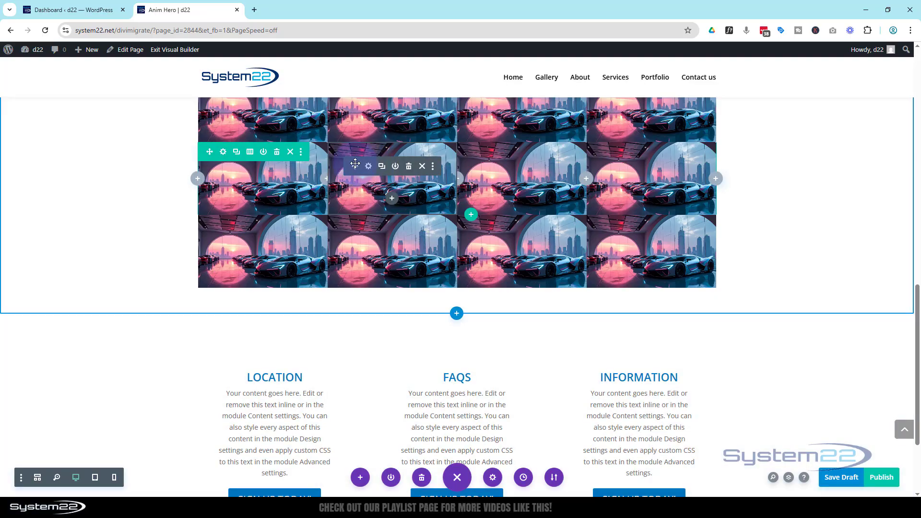
- Set this row's horizontal motion midpoint to 20% and end point to 40% of the viewport
left_click(224, 152)
left_click(834, 128)
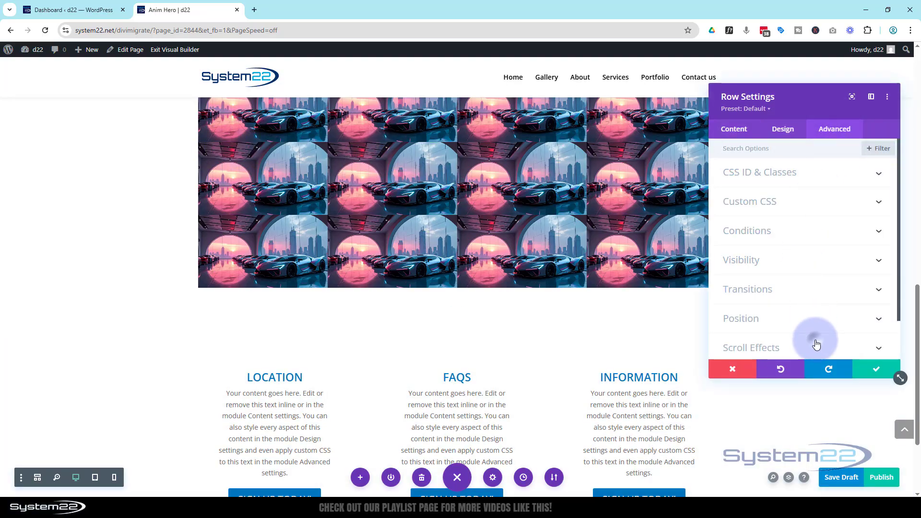
left_click(816, 345)
left_click(762, 229)
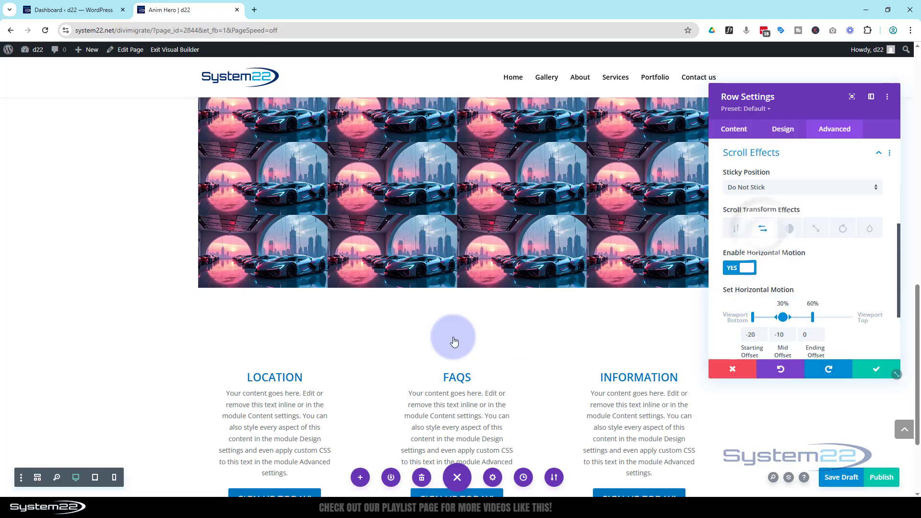
scroll(458, 330, "up", 3)
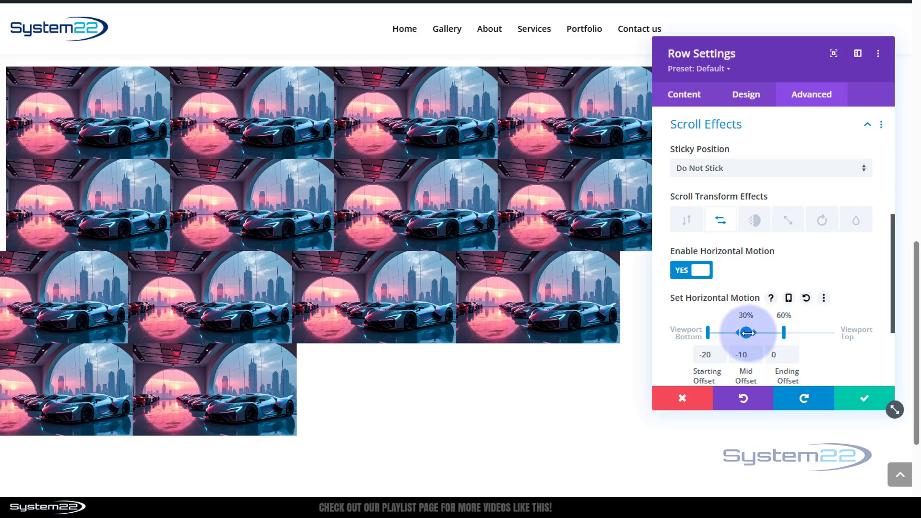
left_click_drag(746, 333, 768, 332)
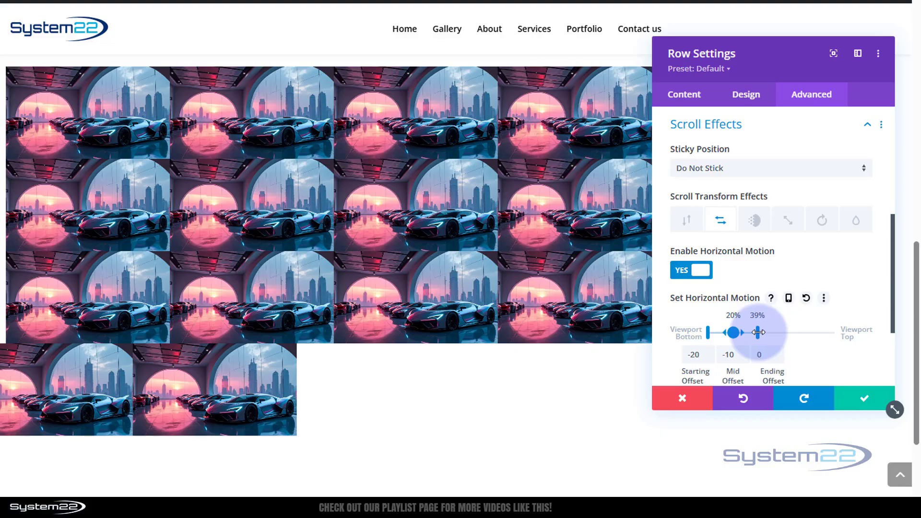
left_click_drag(758, 332, 758, 332)
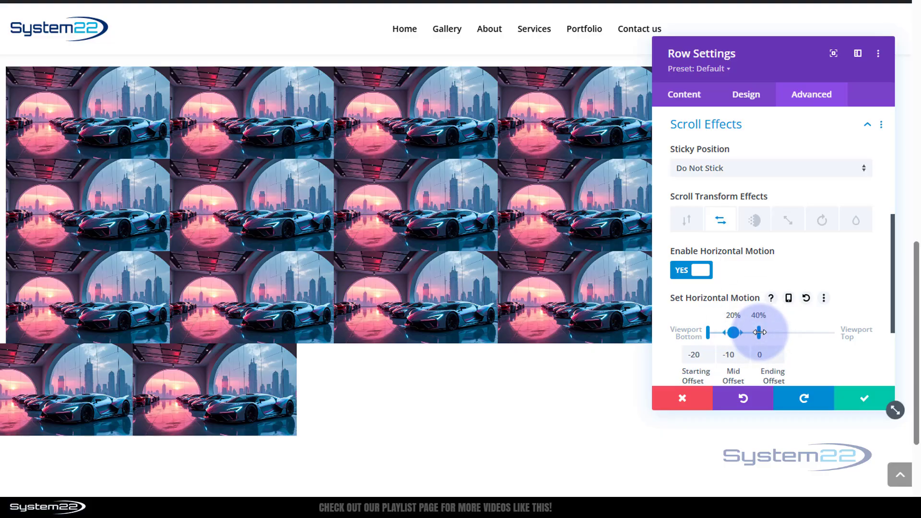
- Copy the Horizontal Motion settings and save the row
right_click(719, 221)
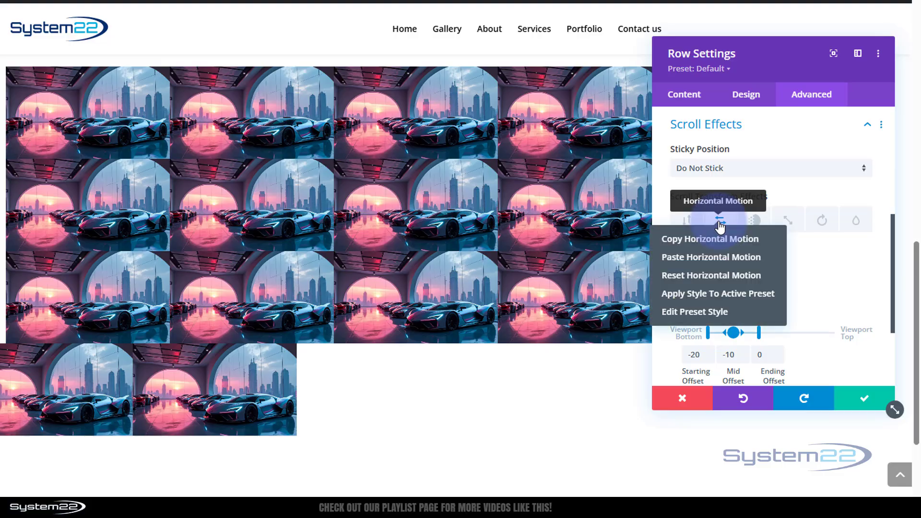
left_click(706, 238)
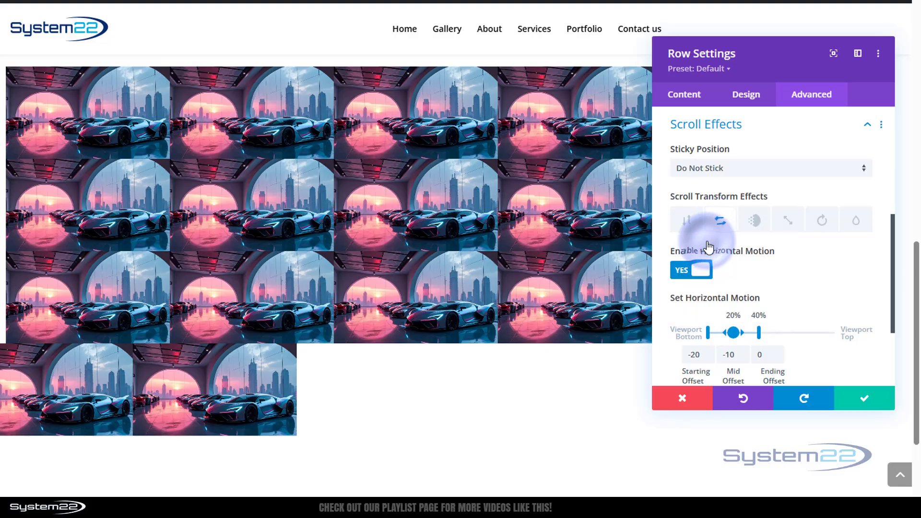
left_click(864, 400)
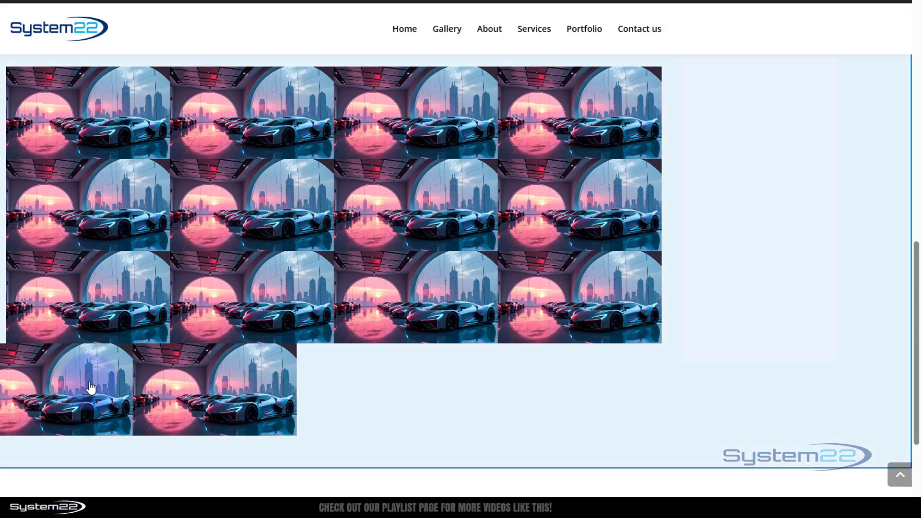
left_click(90, 382)
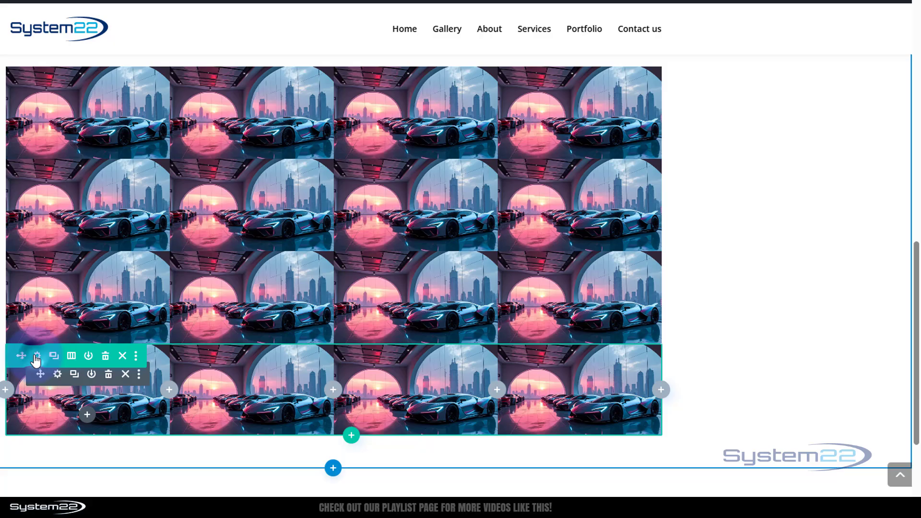
- Paste the copied 20%/40% horizontal motion into the bottom row's Scroll Effects
left_click(37, 357)
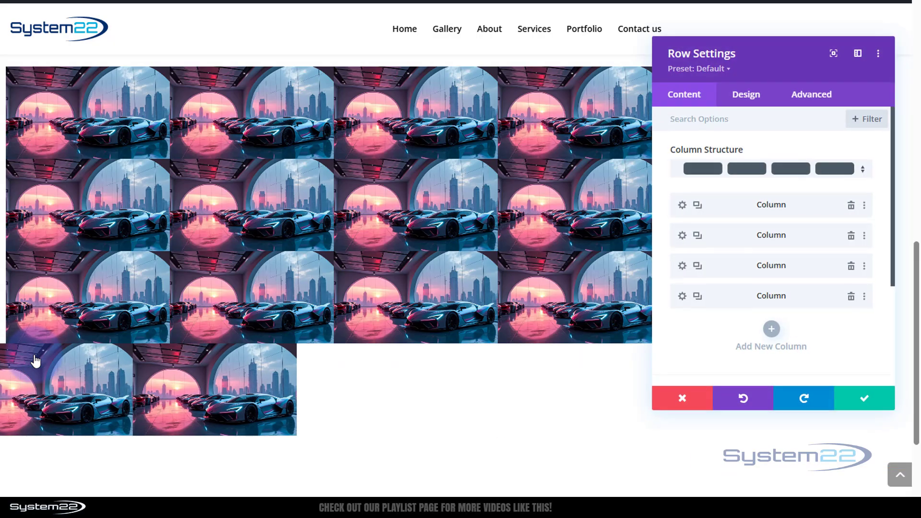
left_click(811, 117)
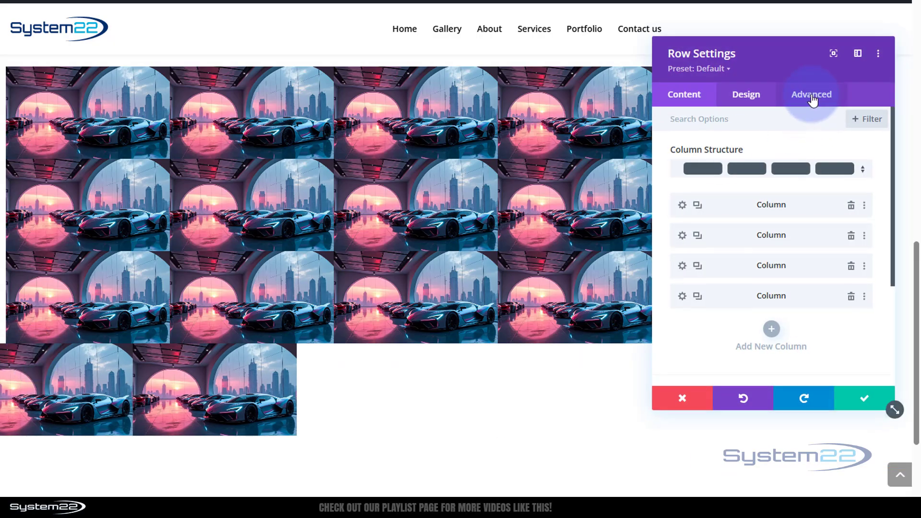
left_click(812, 98)
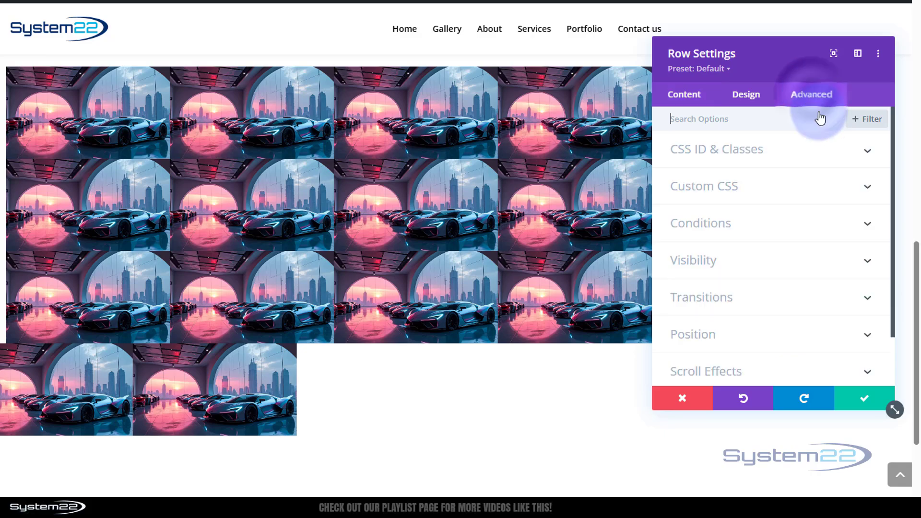
left_click(777, 369)
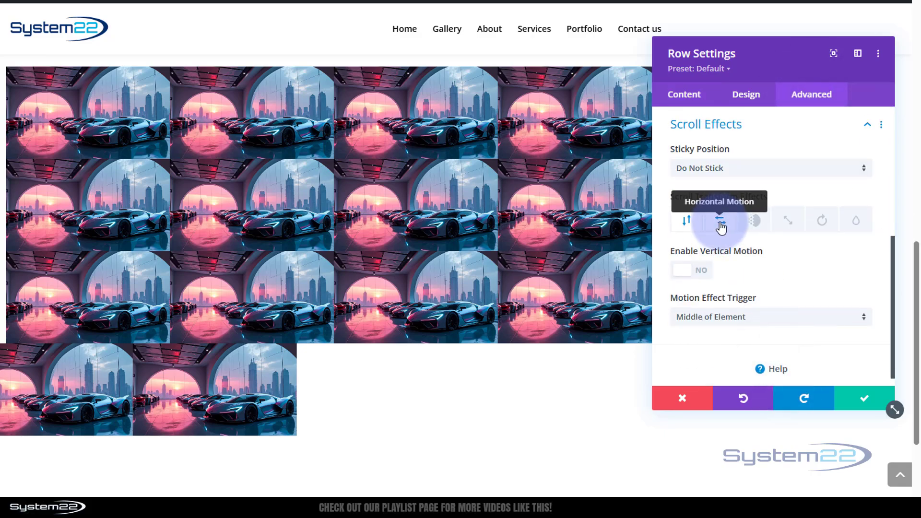
right_click(719, 223)
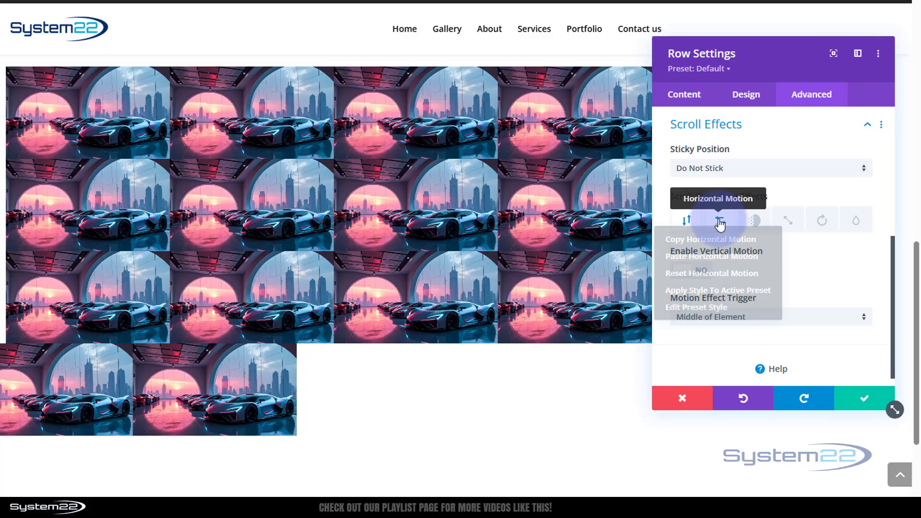
left_click(720, 259)
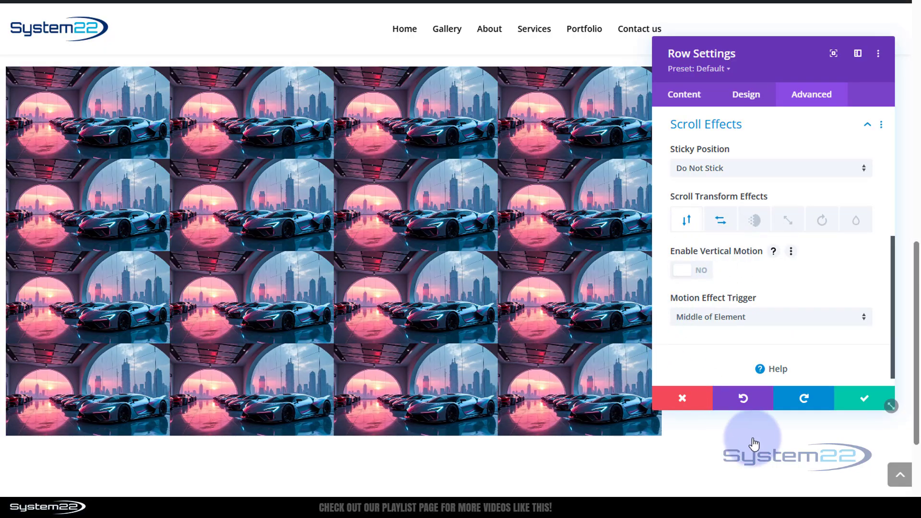
- Set the pasted motion's offsets to positive 20, 10 and 0 and save the row
left_click(720, 221)
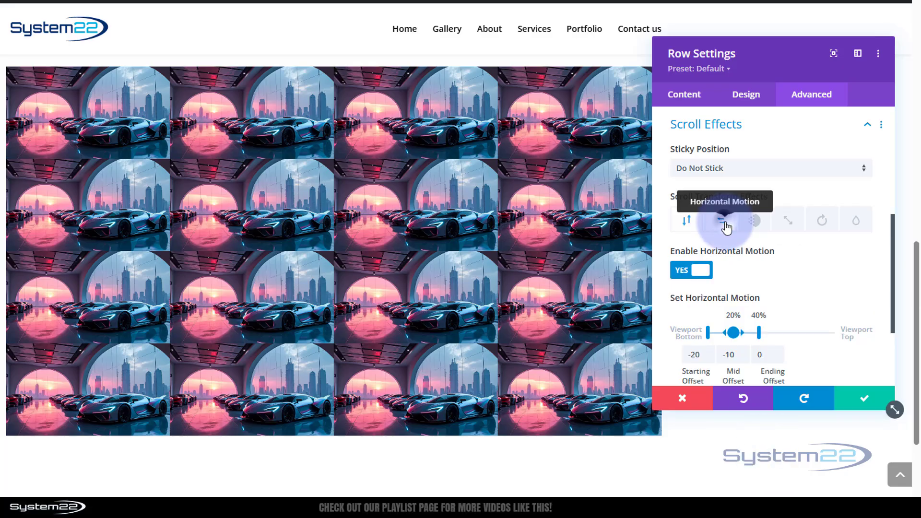
left_click(692, 354)
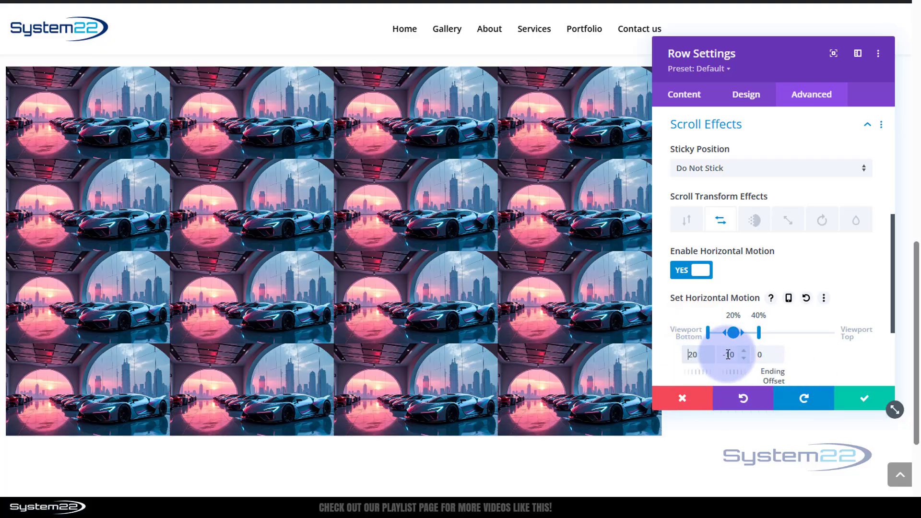
left_click(871, 401)
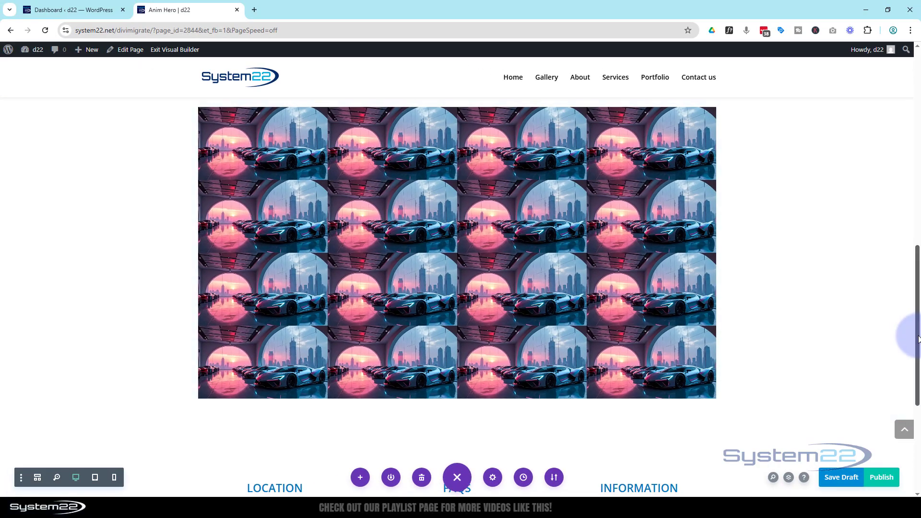
mouse_move(915, 336)
left_mouse_down()
mouse_move(914, 175)
mouse_move(919, 334)
left_mouse_up()
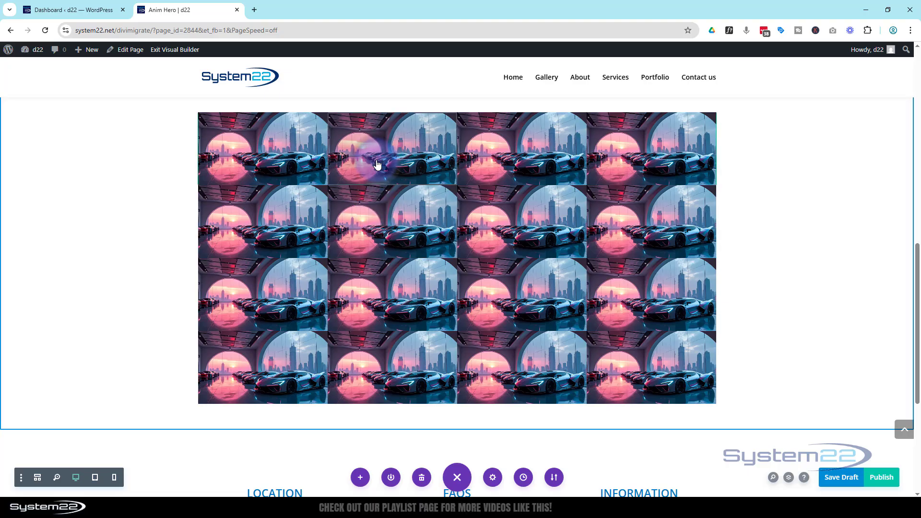
- Replace the second image's repeated car picture with the white showroom cars picture and save
mouse_move(370, 156)
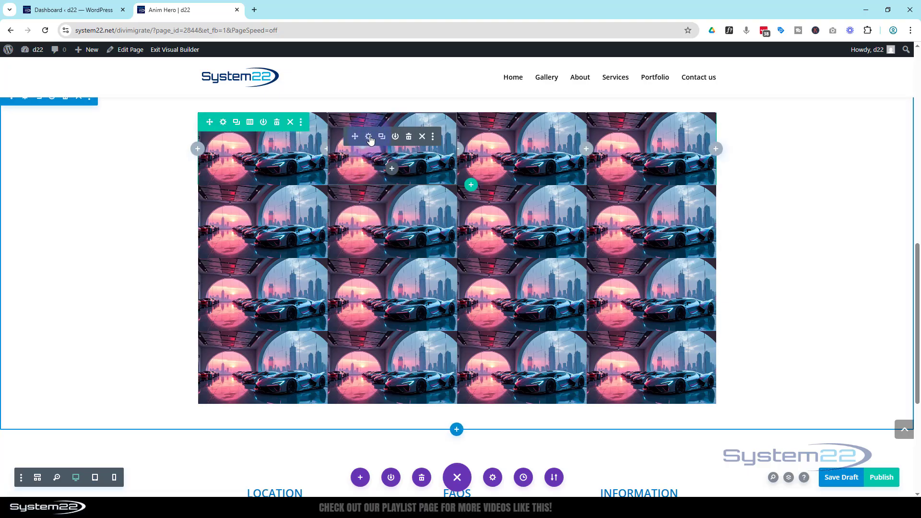
left_click(369, 138)
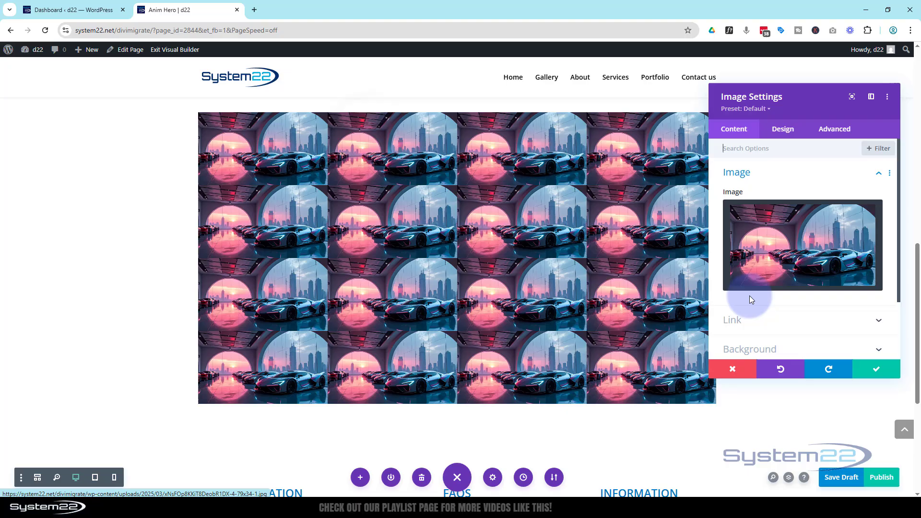
left_click(775, 264)
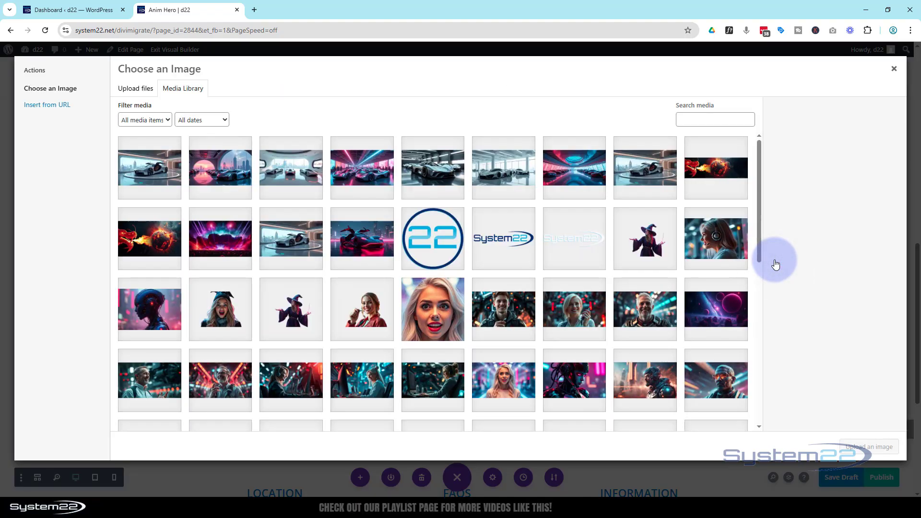
left_click(291, 170)
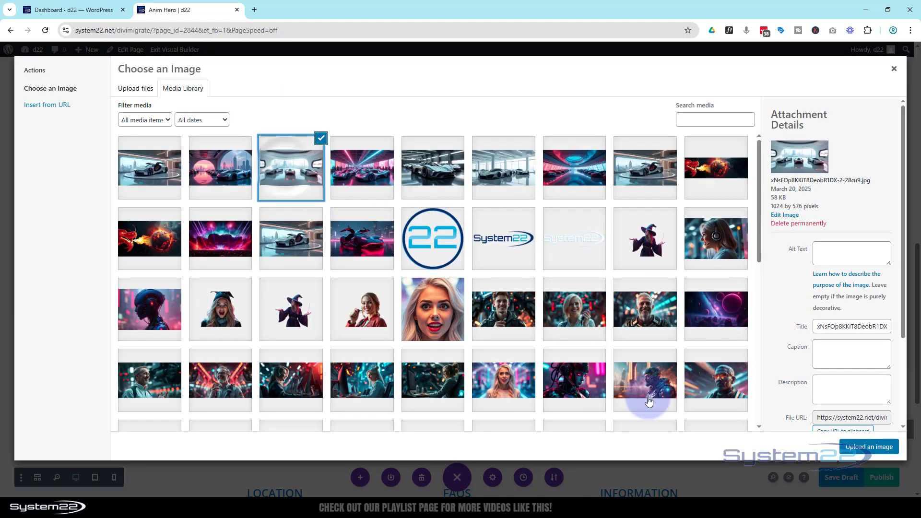
left_click(856, 447)
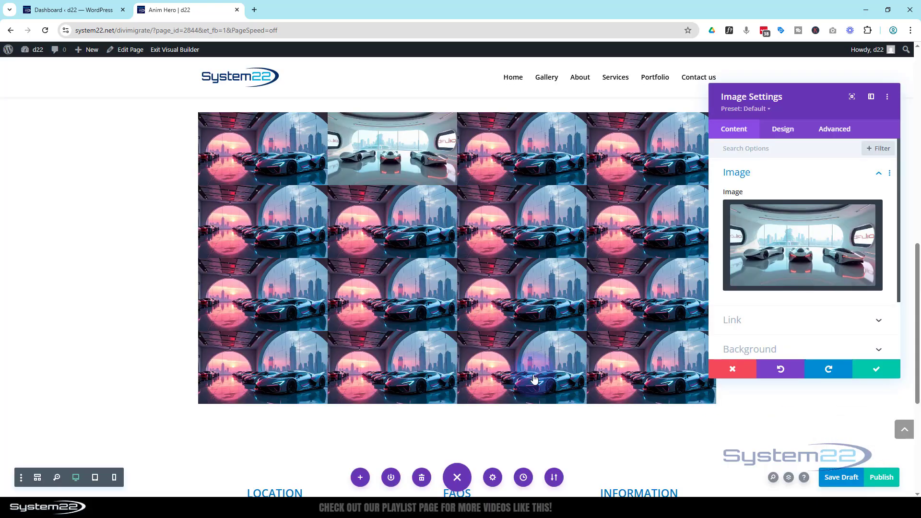
left_click(878, 370)
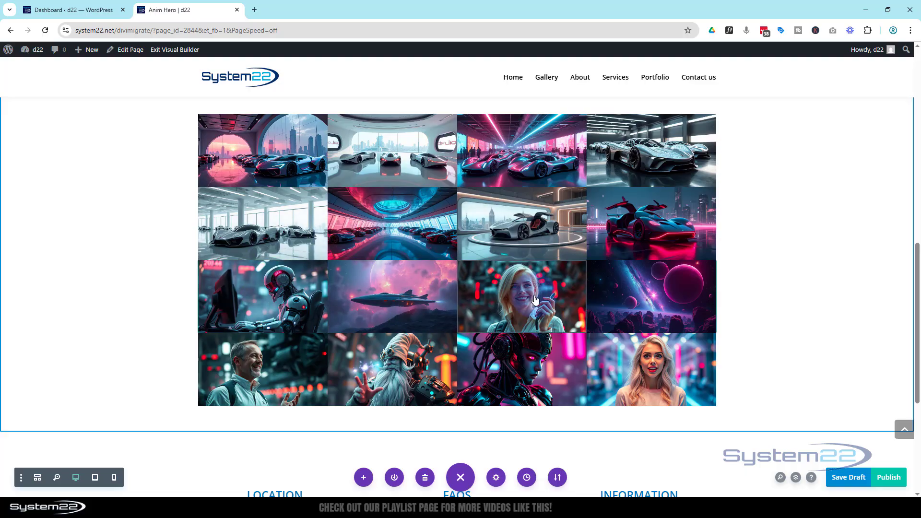
- Save the page as a draft, exit the Visual Builder, and scroll down to the live gallery
left_click(853, 366)
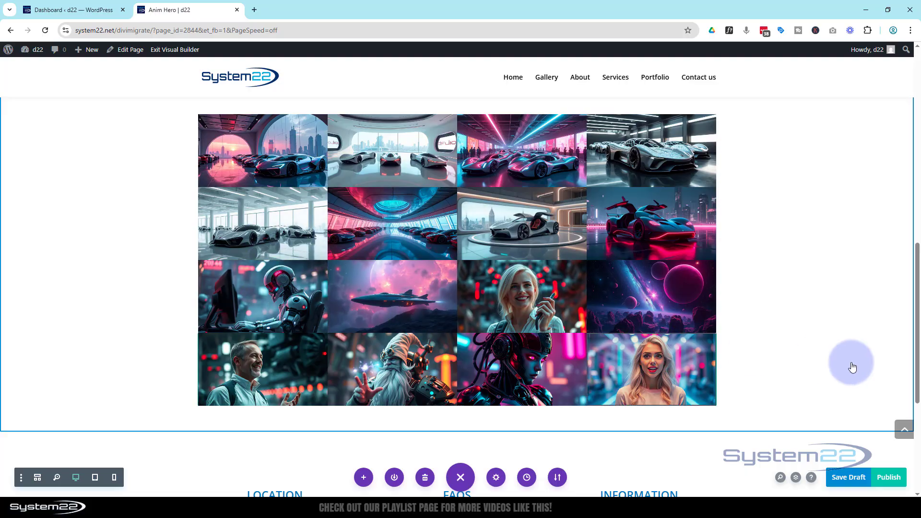
left_click(844, 478)
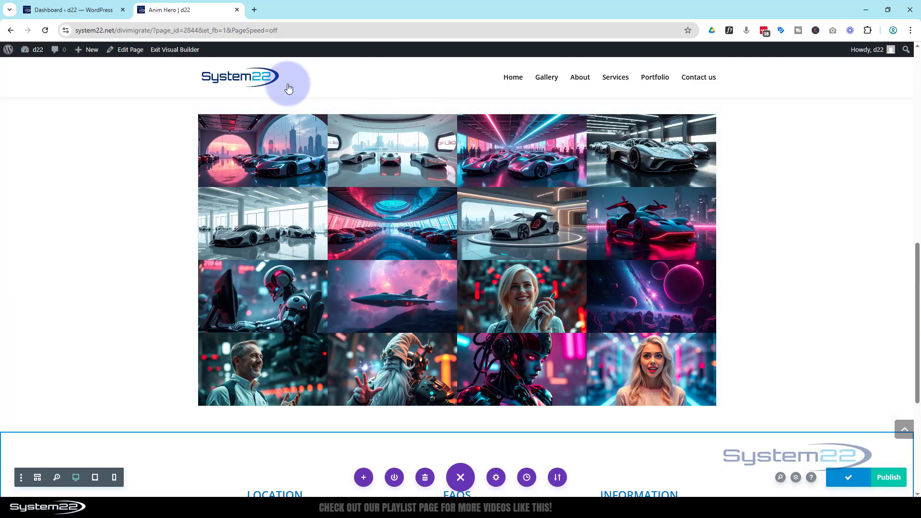
left_click(185, 49)
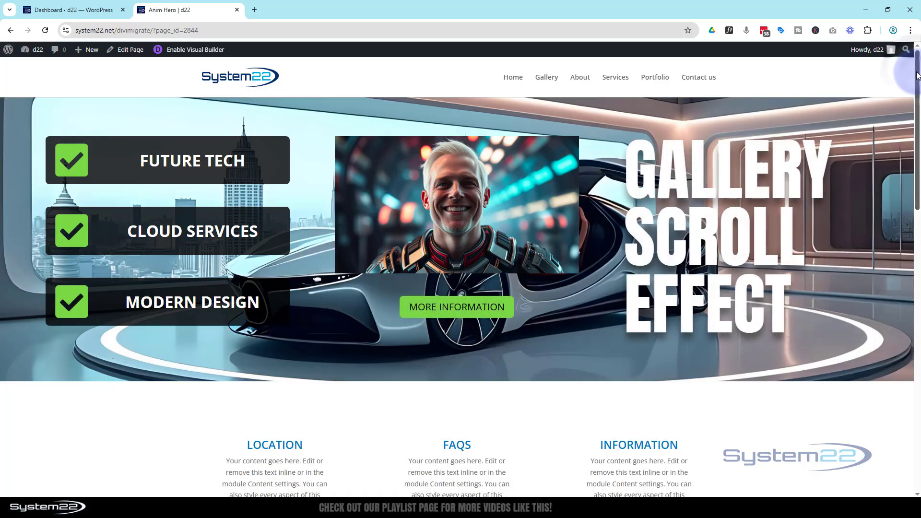
left_click_drag(916, 76, 916, 271)
- Preview the first, white showroom cars and robot-woman images in the lightbox, closing each one
left_click(630, 133)
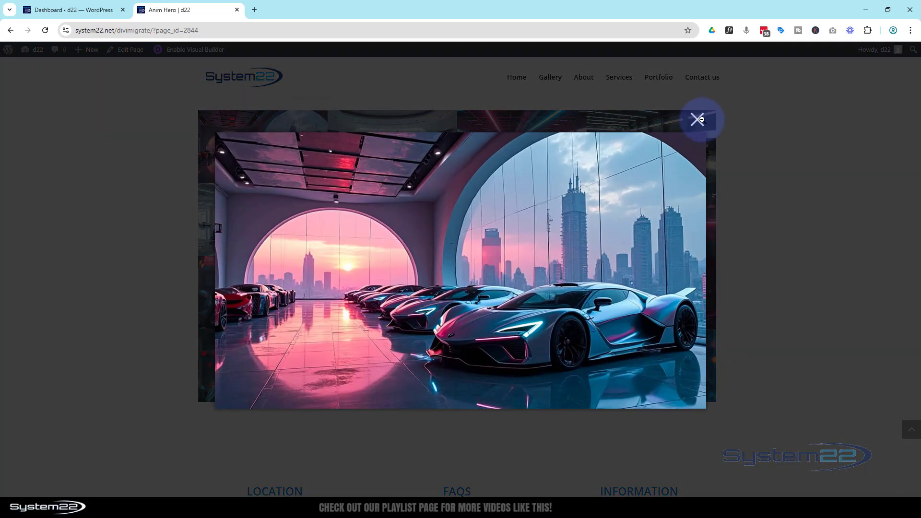
left_click(701, 119)
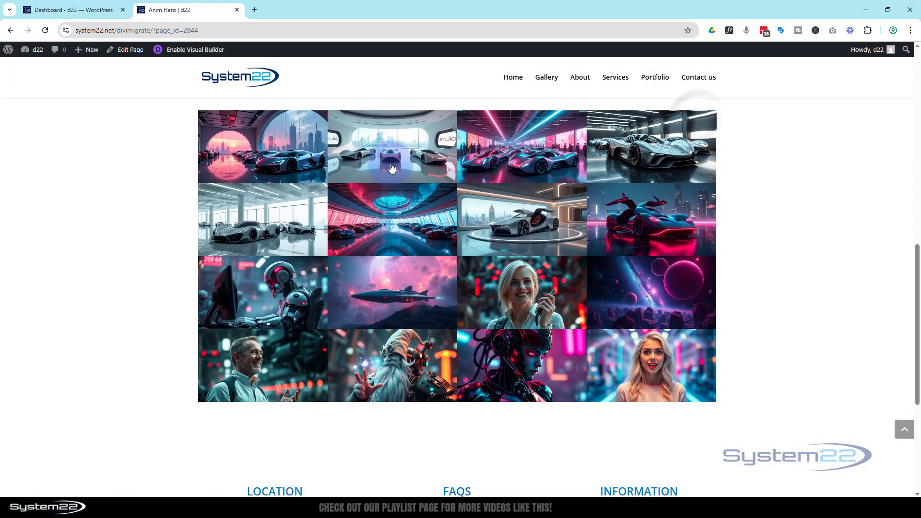
left_click(672, 158)
left_click(694, 125)
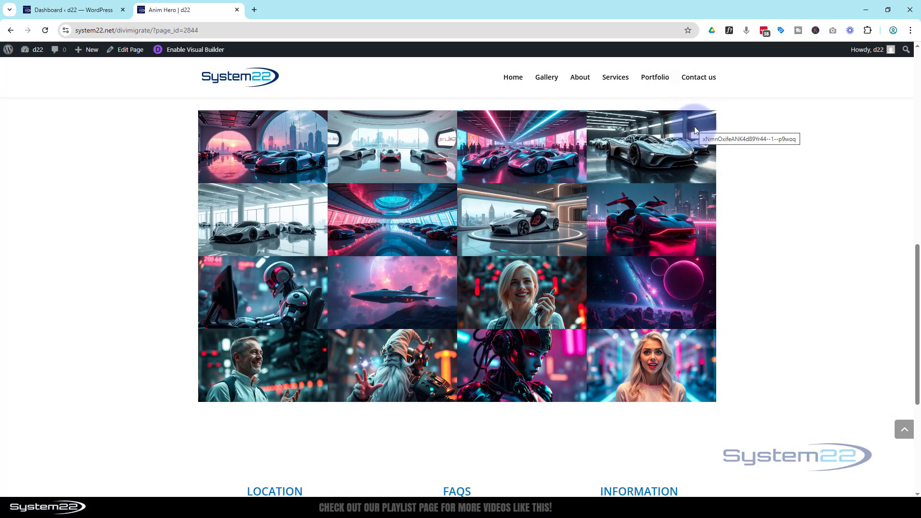
left_click(528, 375)
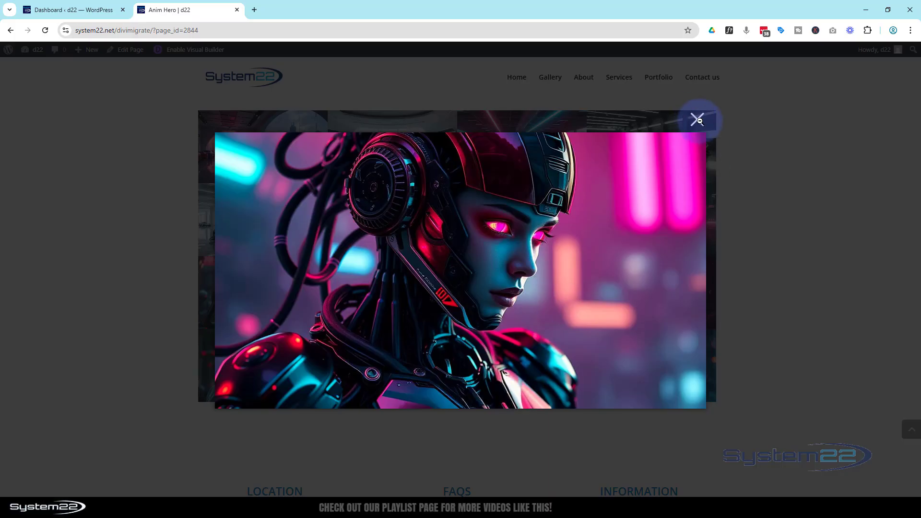
left_click(698, 119)
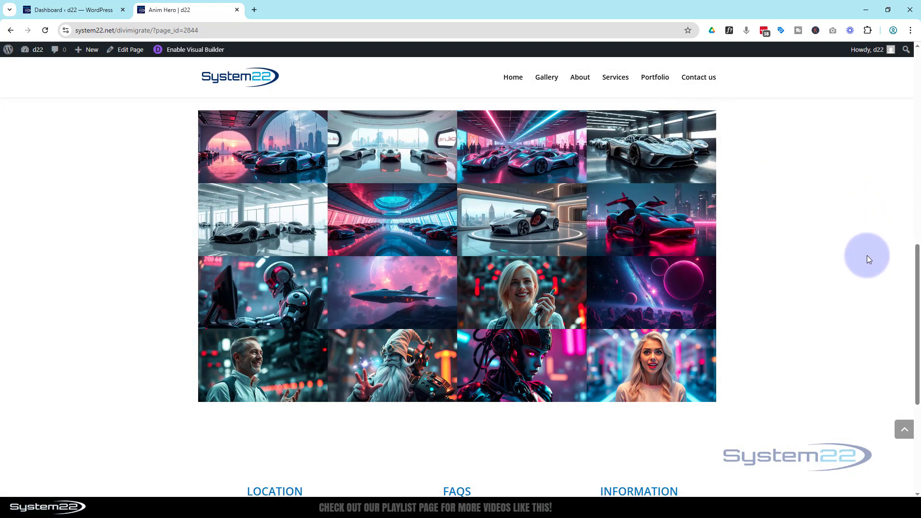
scroll(870, 274, "up", 5)
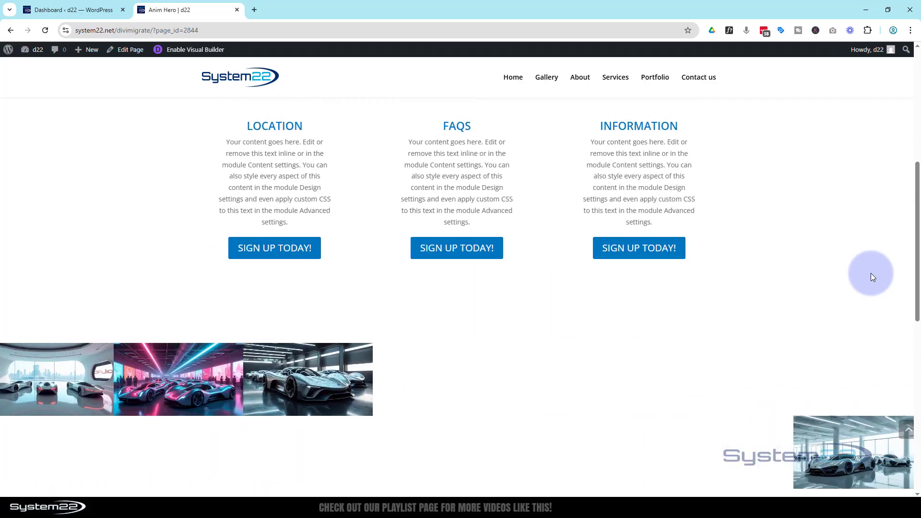
scroll(871, 271, "up", 5)
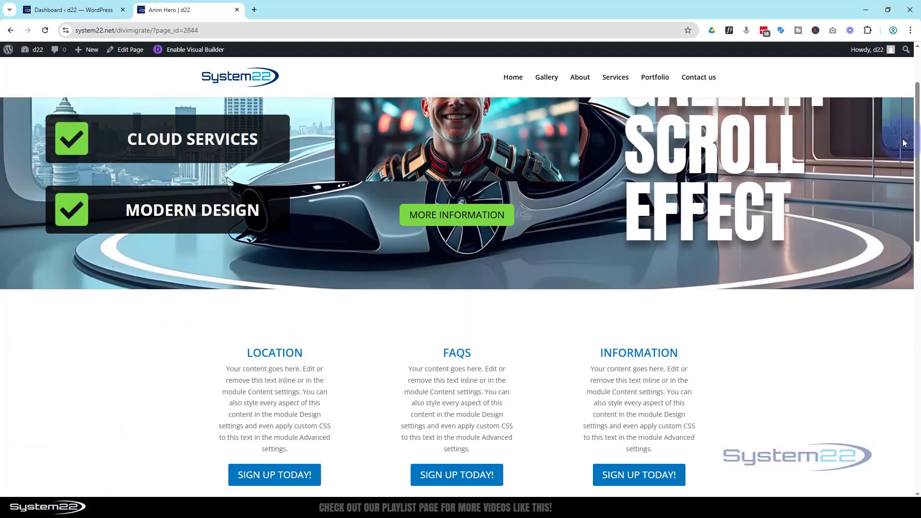
scroll(917, 114, "down", 7)
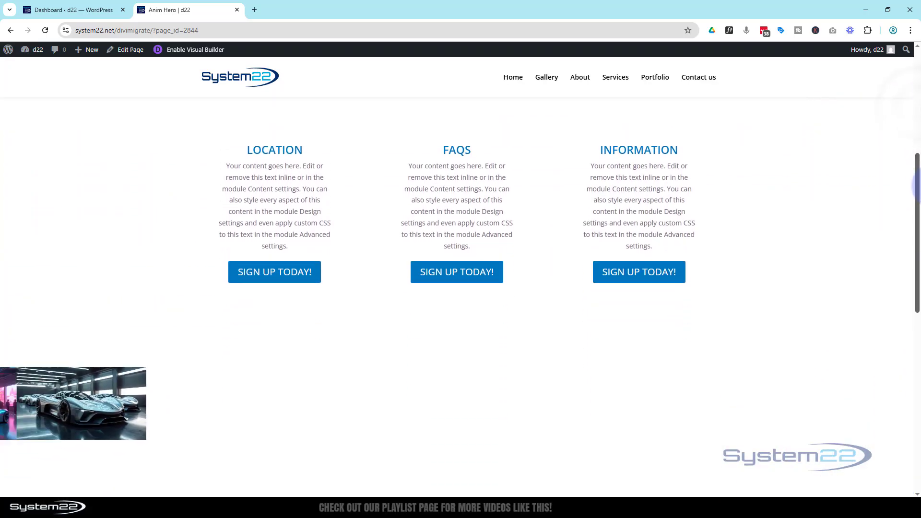
scroll(461, 268, "down", 3)
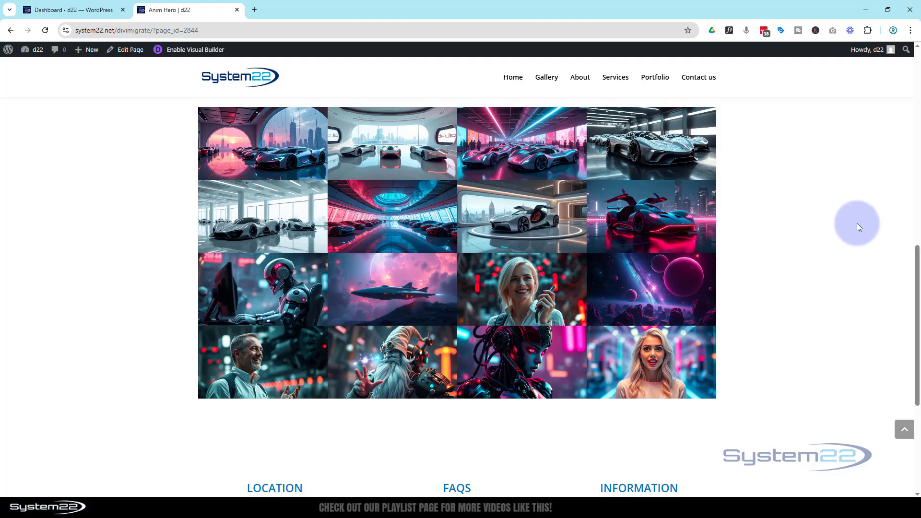
key("ctrl+shift+i")
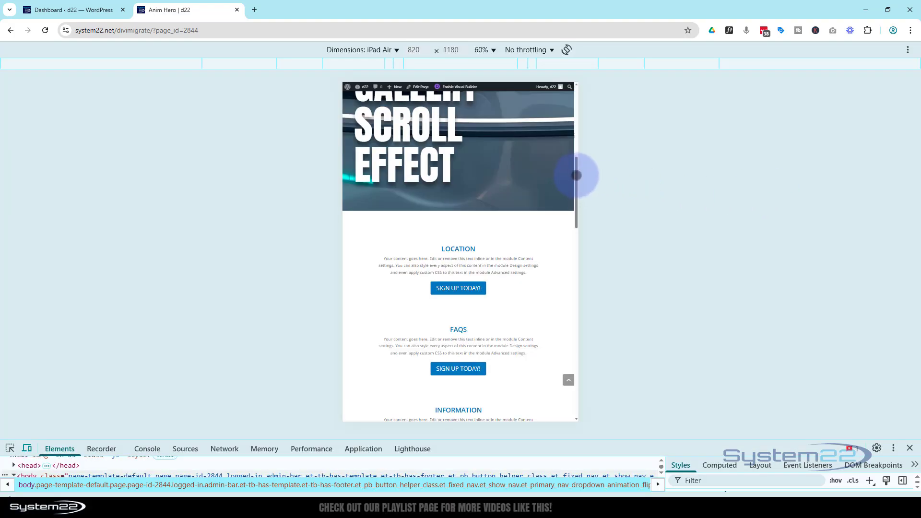
- Switch the DevTools device preview to iPhone 12 Pro at 390×844
left_click_drag(576, 175, 436, 66)
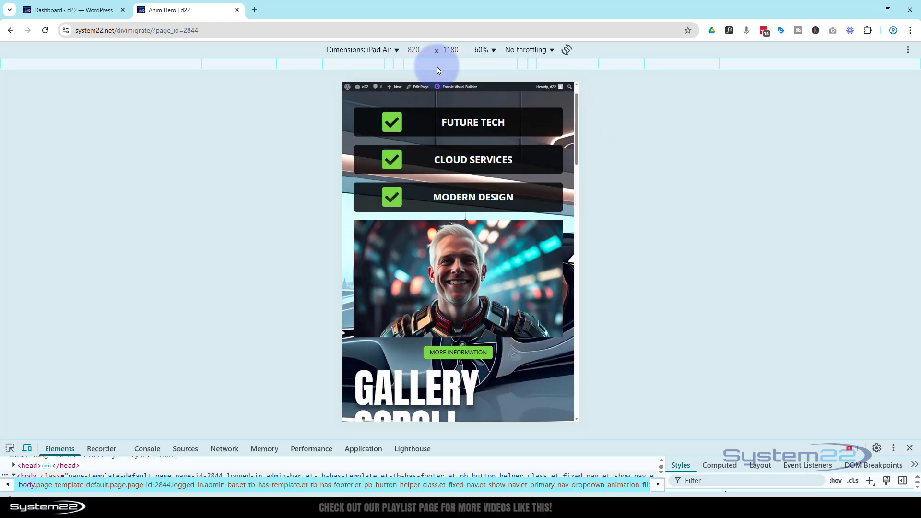
left_click(380, 49)
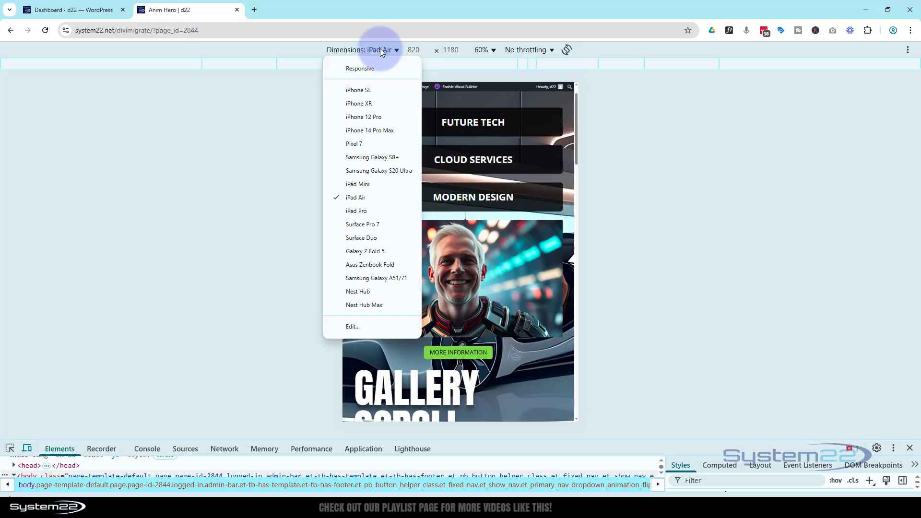
key("Up")
key("Up")
key("Up")
key("Up")
key("Up")
key("Up")
key("Return")
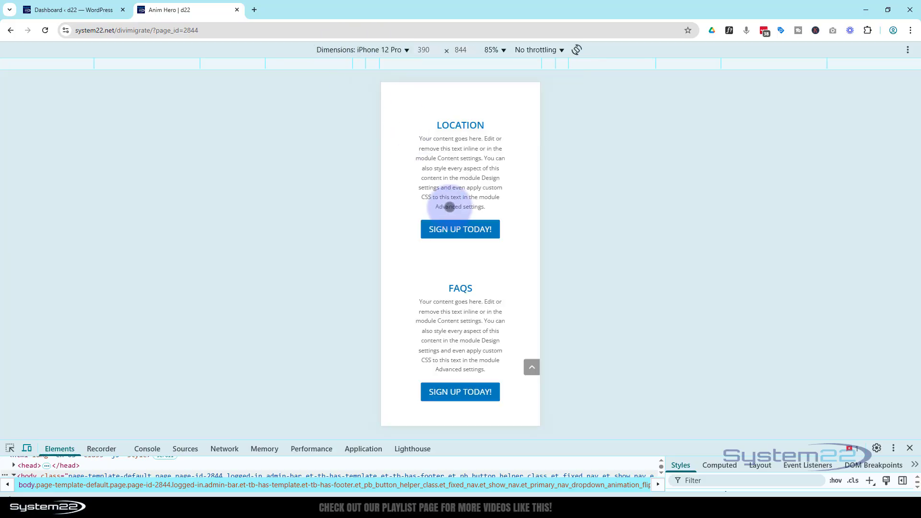
- Scroll the iPhone preview down through the single-column gallery and back up
scroll(448, 207, "down", 3)
scroll(454, 206, "down", 4)
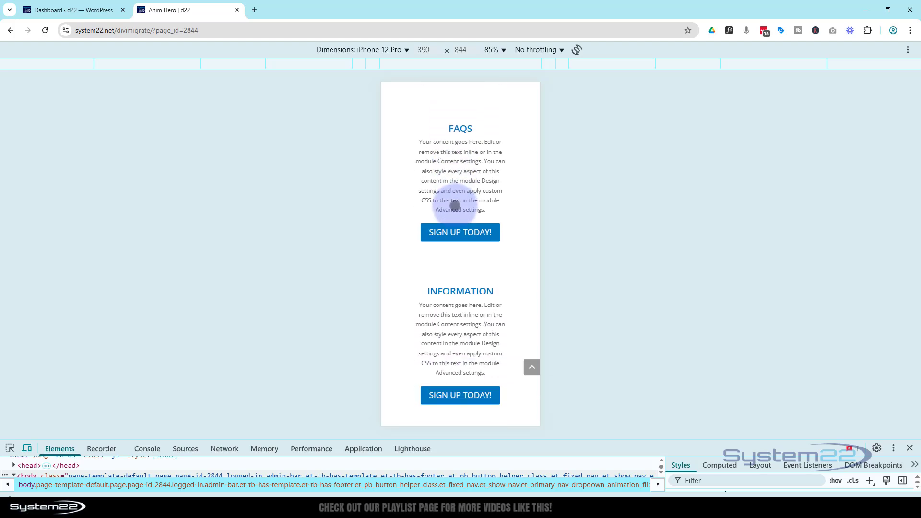
scroll(493, 212, "down", 4)
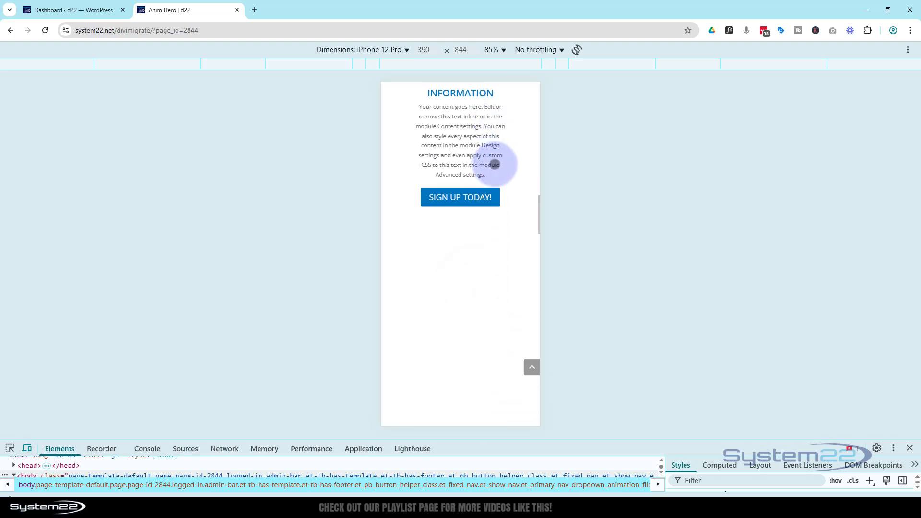
scroll(496, 351, "down", 2)
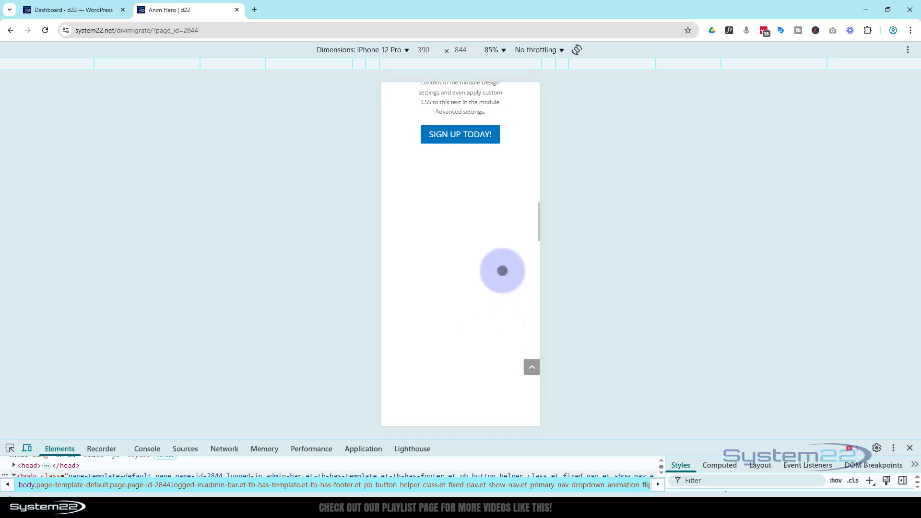
scroll(503, 270, "down", 4)
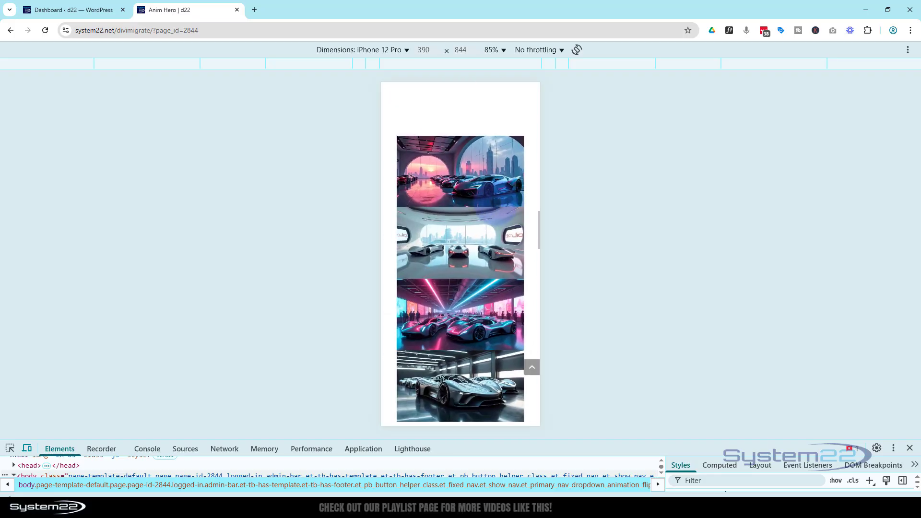
left_click_drag(497, 207, 477, 74)
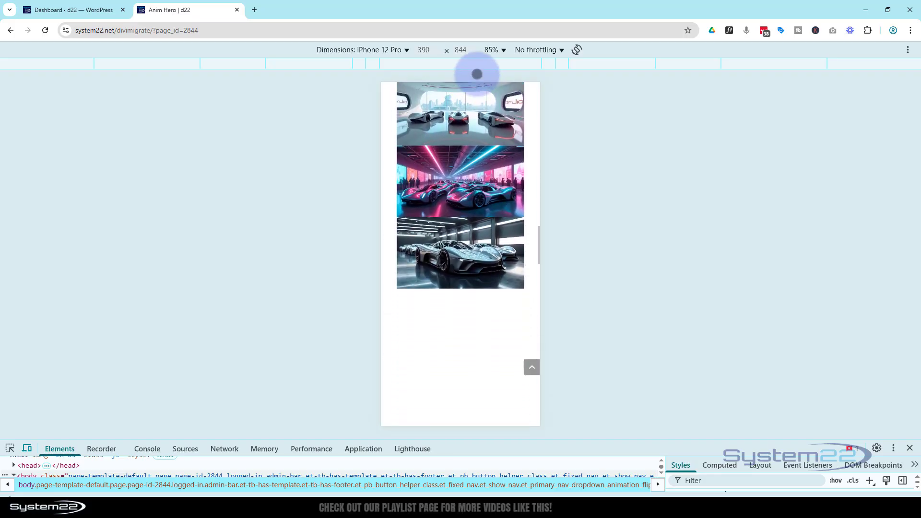
scroll(472, 273, "down", 4)
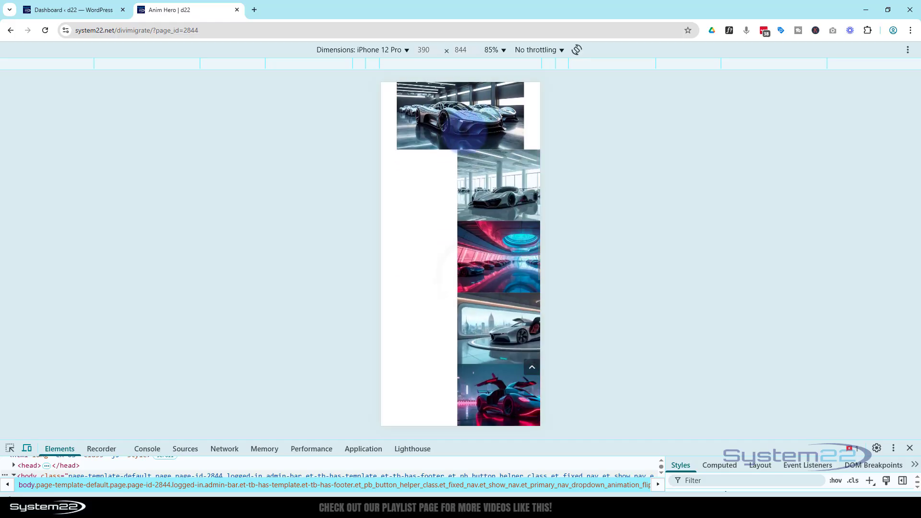
scroll(456, 358, "down", 2)
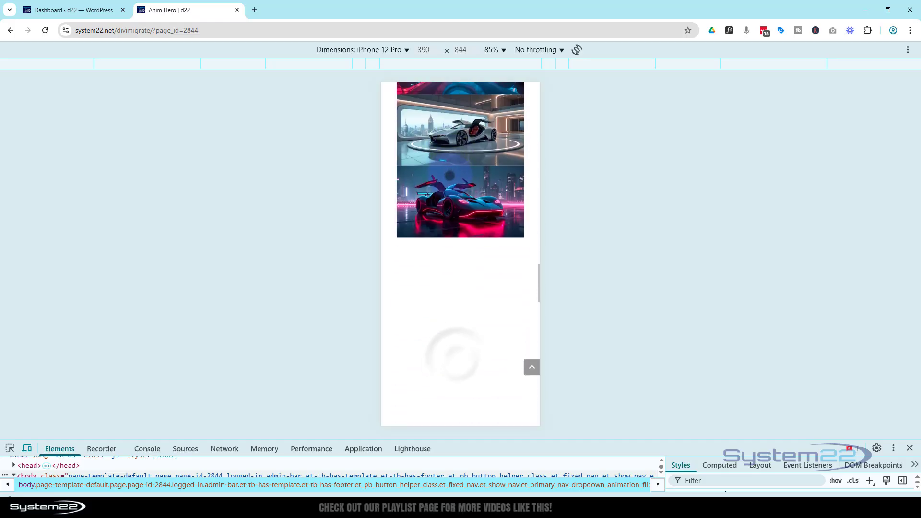
scroll(456, 355, "down", 2)
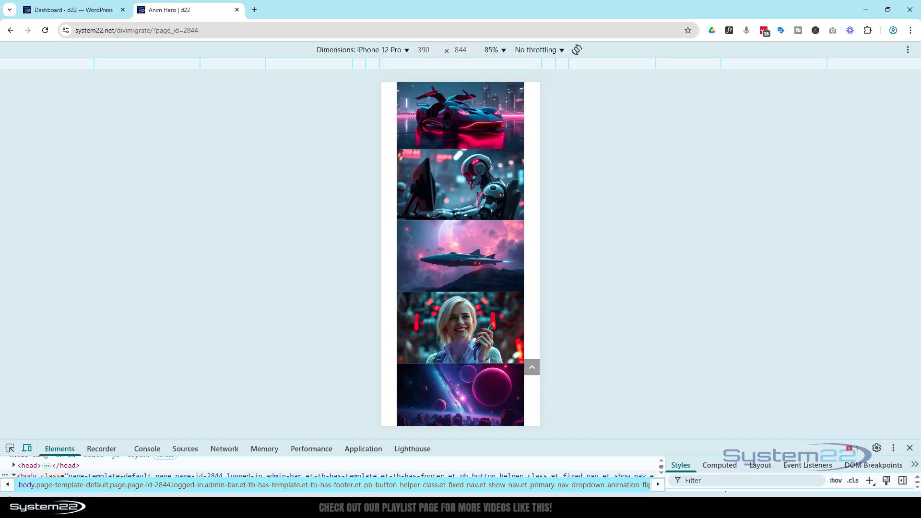
scroll(457, 367, "down", 3)
scroll(456, 367, "down", 2)
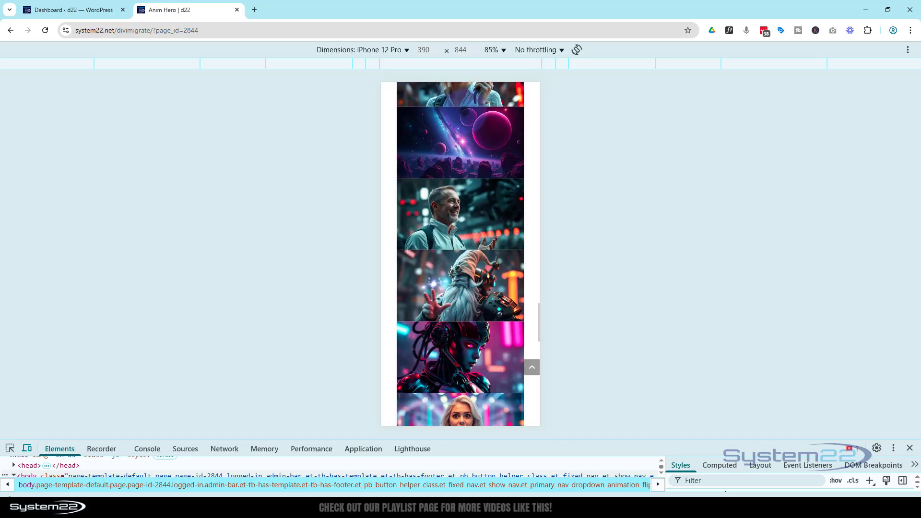
scroll(455, 367, "up", 3)
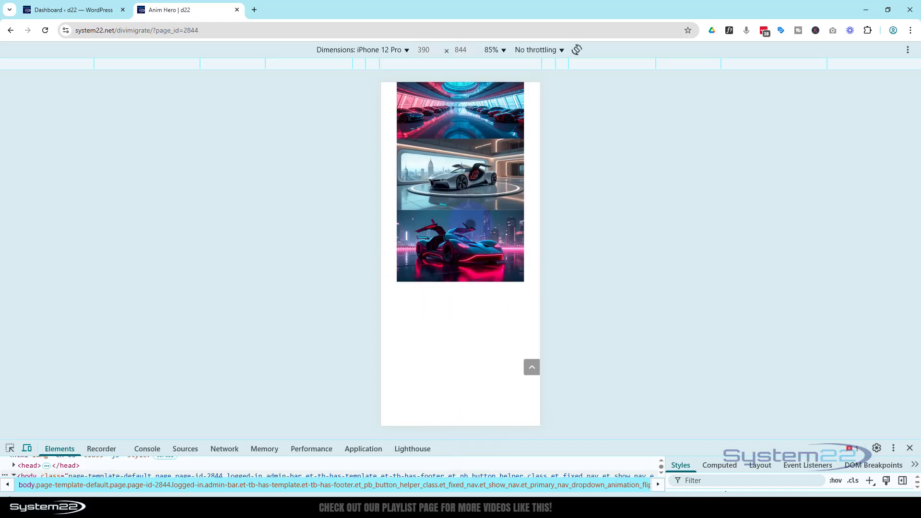
scroll(460, 425, "up", 3)
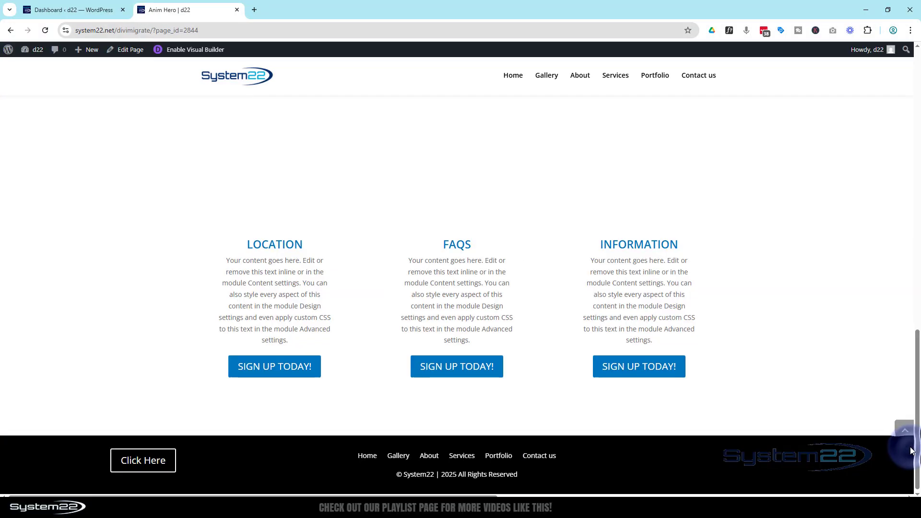
- Close DevTools to return the page to its full desktop layout
left_click(909, 448)
scroll(865, 263, "up", 5)
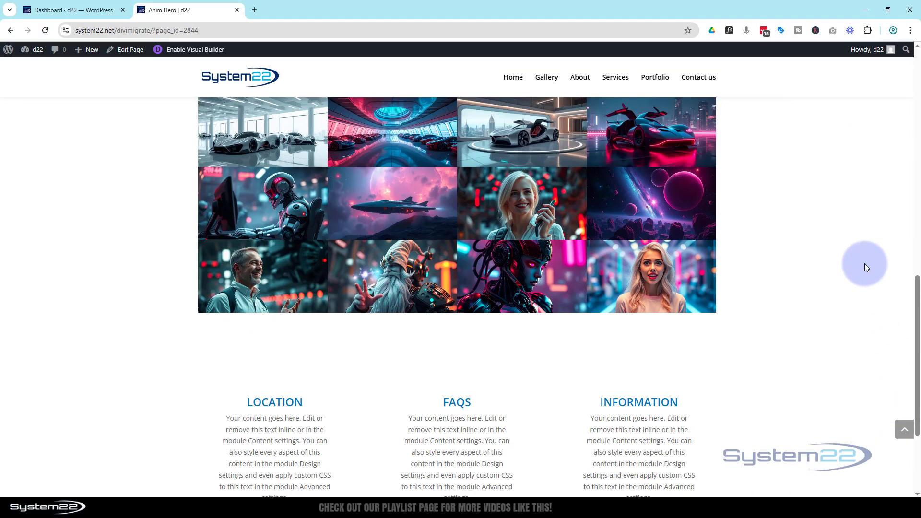
scroll(864, 264, "down", 1)
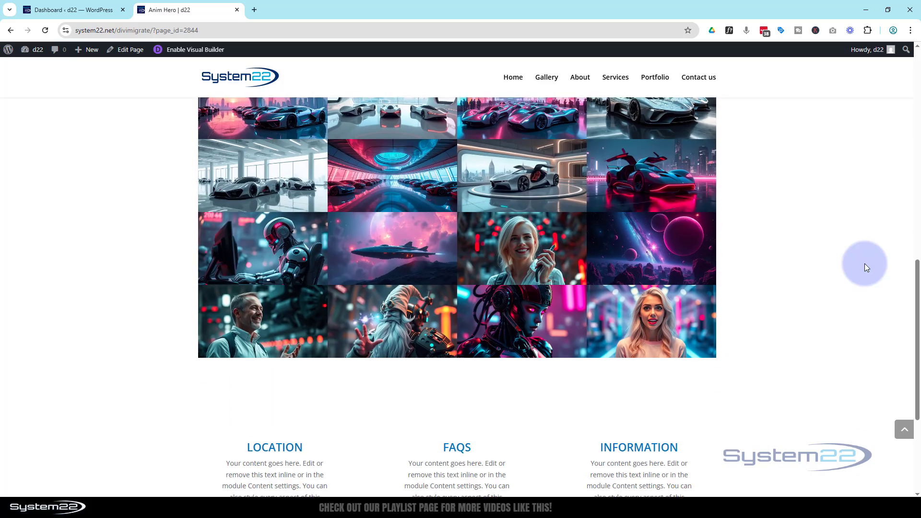
- Drag the scrollbar down through the sliding 4×4 gallery and back to the Gallery Scroll Effect hero
left_click_drag(916, 282, 916, 268)
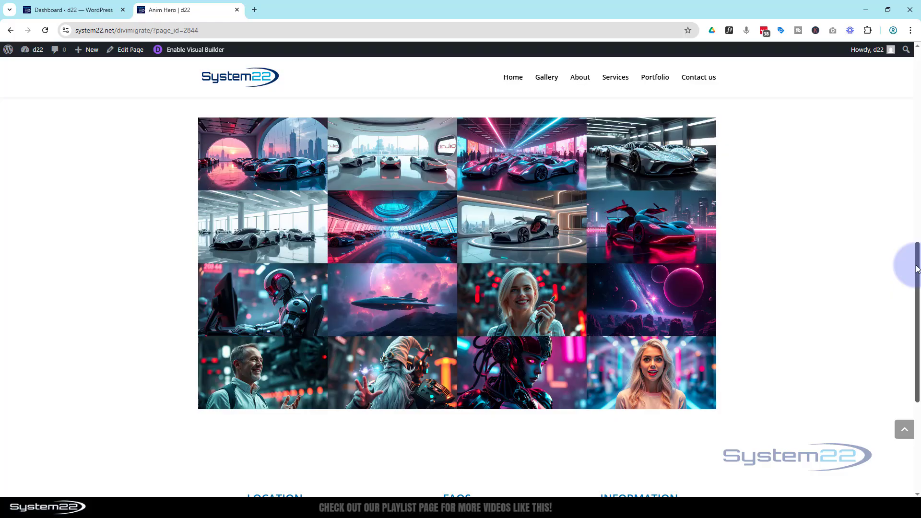
left_click_drag(916, 271, 910, 60)
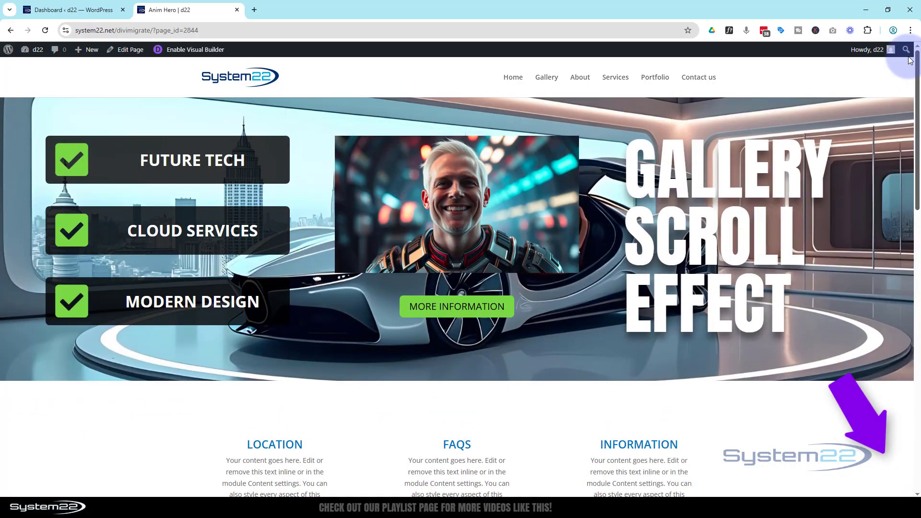
left_click_drag(912, 72, 916, 271)
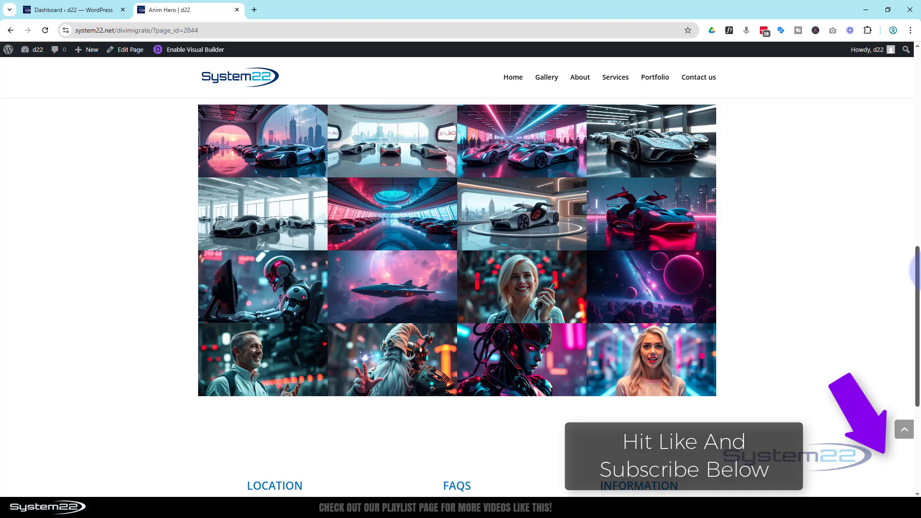
left_click_drag(916, 271, 915, 60)
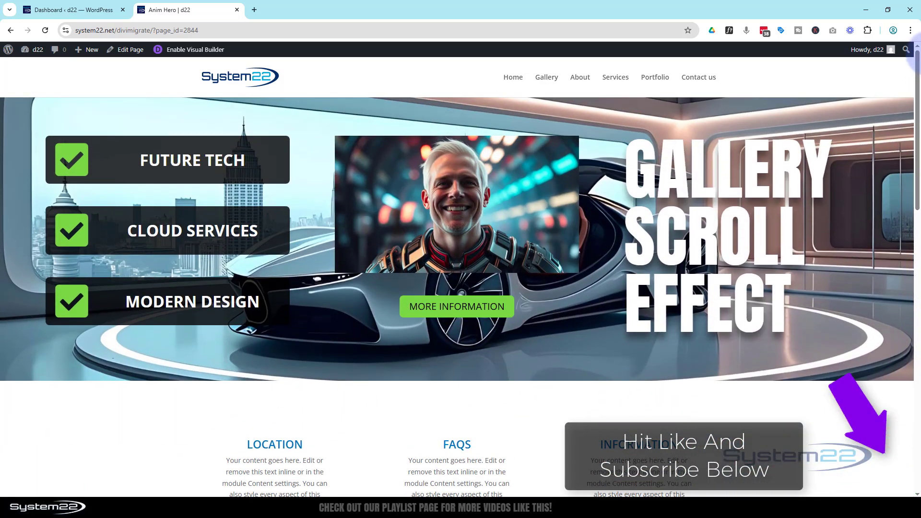